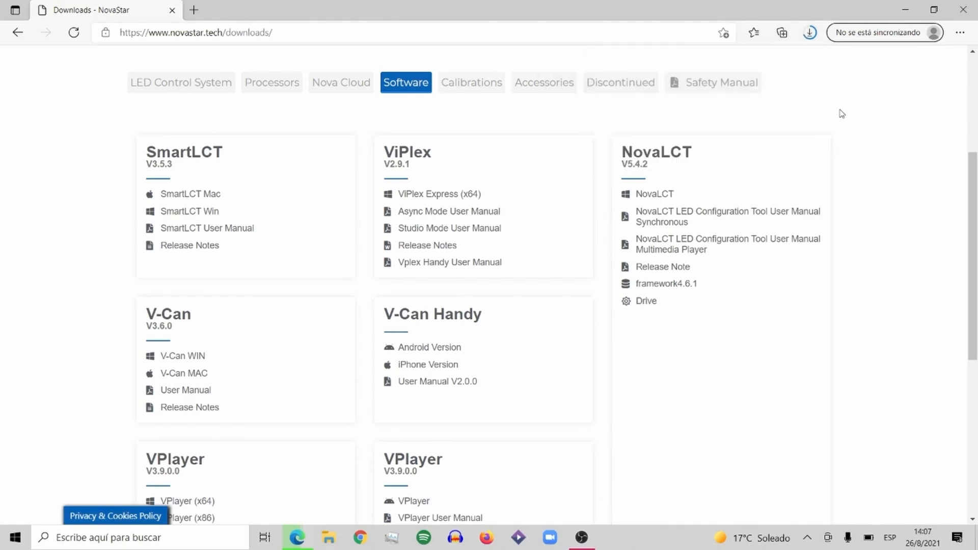
# - Open the NovaLCT V5.4.2 zip, launch its installer in English, and close WinRAR
pyautogui.click(810, 32)
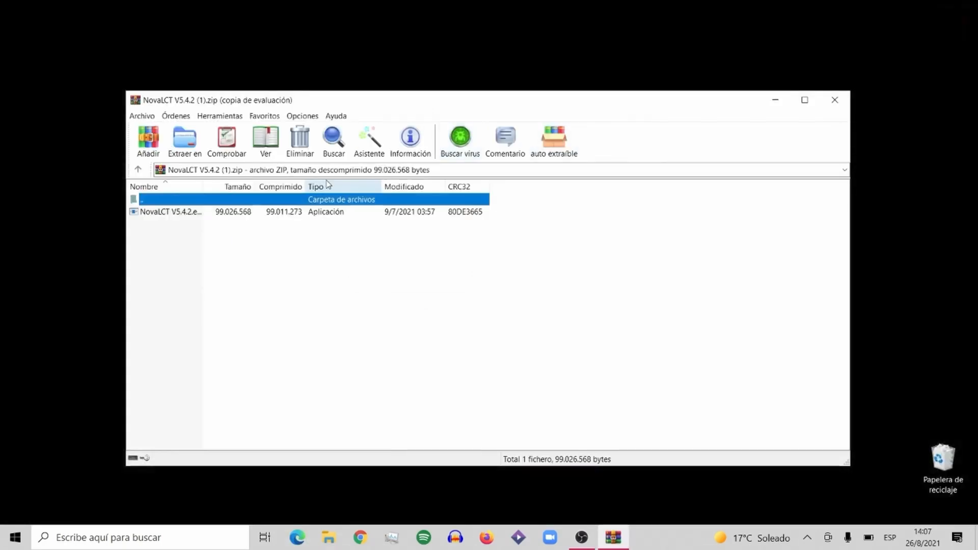
pyautogui.doubleClick(193, 215)
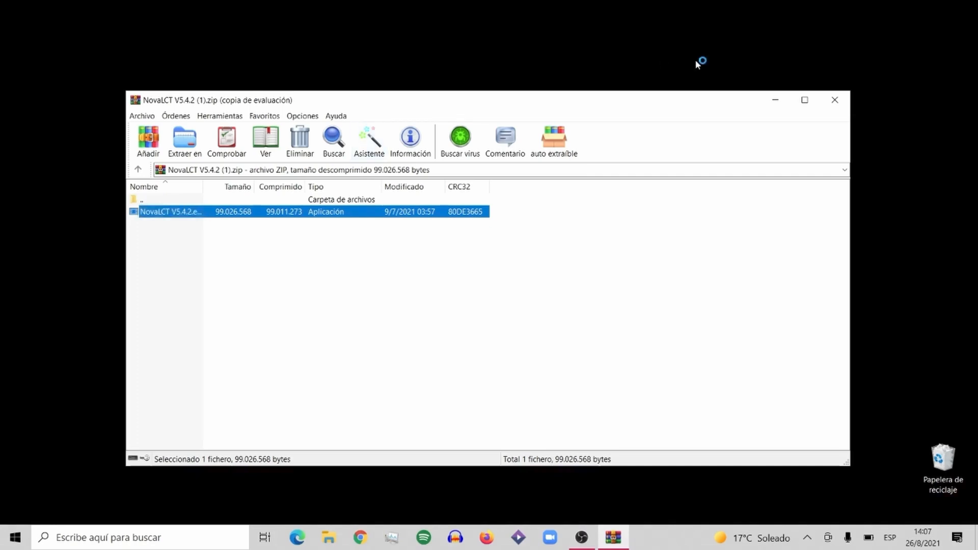
pyautogui.click(537, 274)
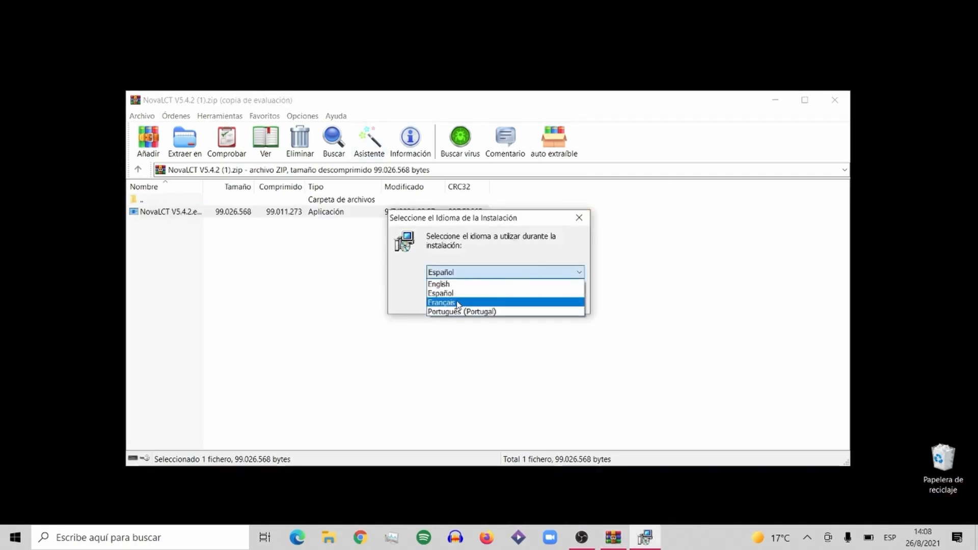
pyautogui.click(452, 284)
pyautogui.click(502, 299)
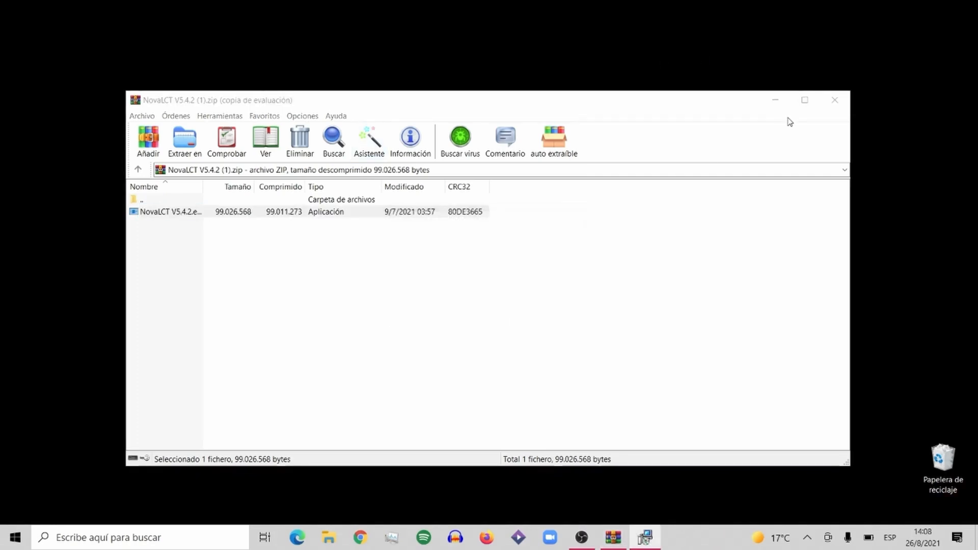
pyautogui.click(835, 101)
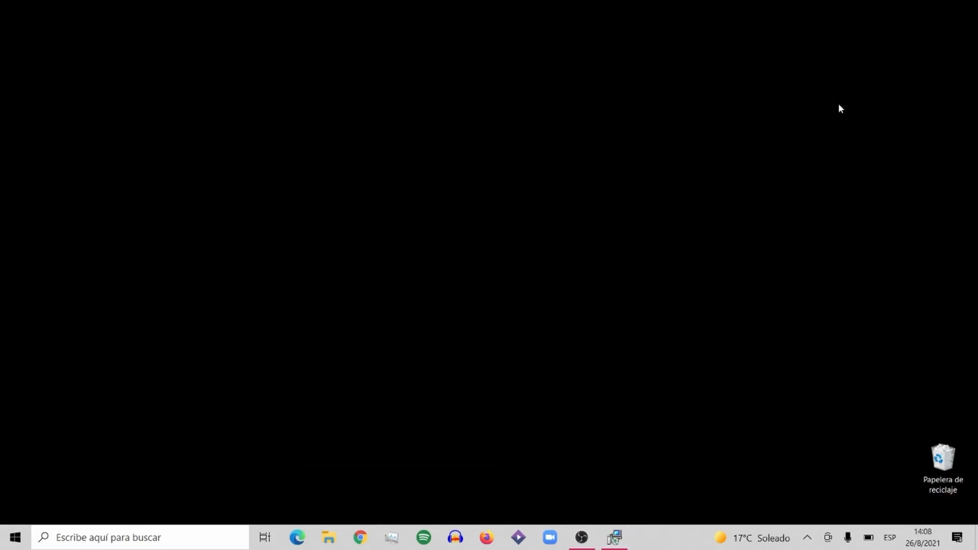
# - Install NovaLCT with the license accepted, the default folder and Start Menu, and a desktop icon
pyautogui.click(615, 538)
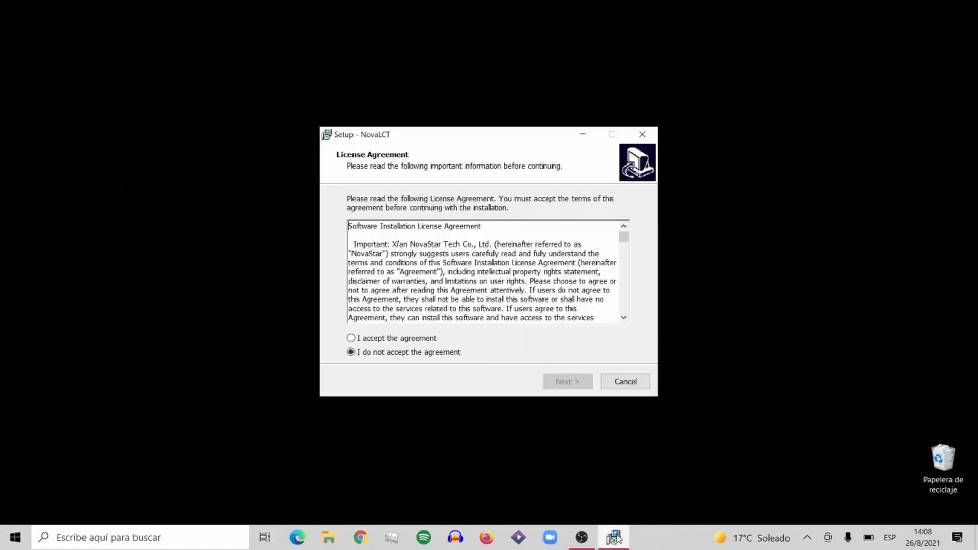
pyautogui.click(351, 338)
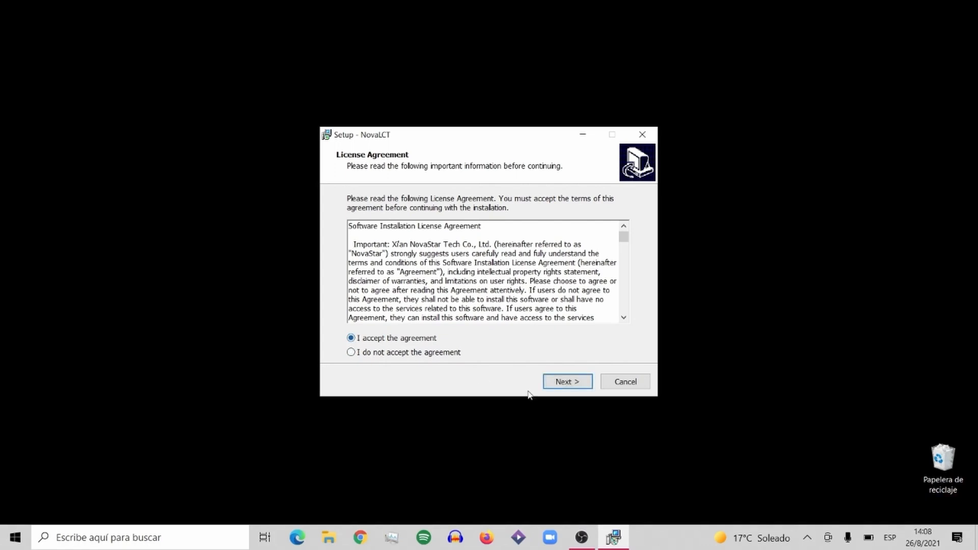
pyautogui.click(559, 384)
pyautogui.click(559, 384)
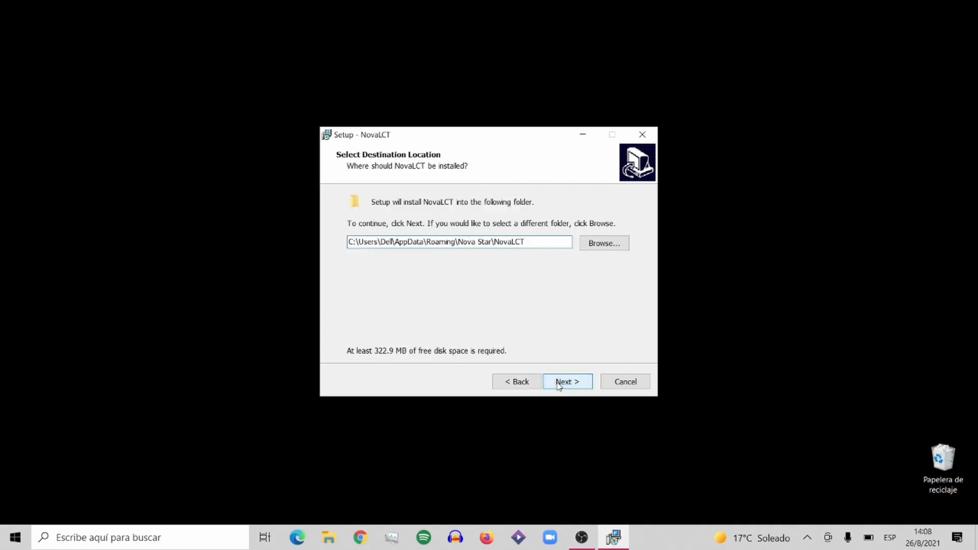
pyautogui.click(525, 328)
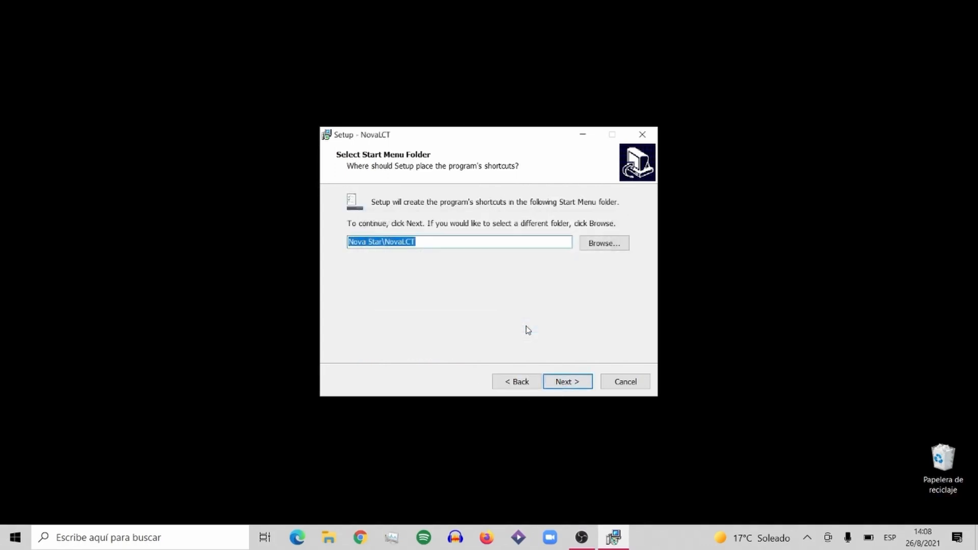
pyautogui.click(575, 383)
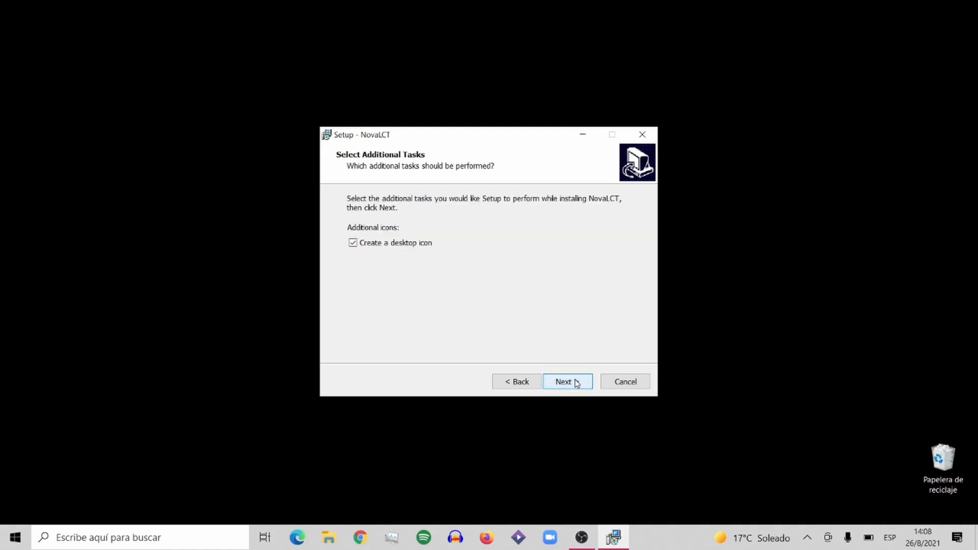
pyautogui.click(576, 382)
pyautogui.click(576, 383)
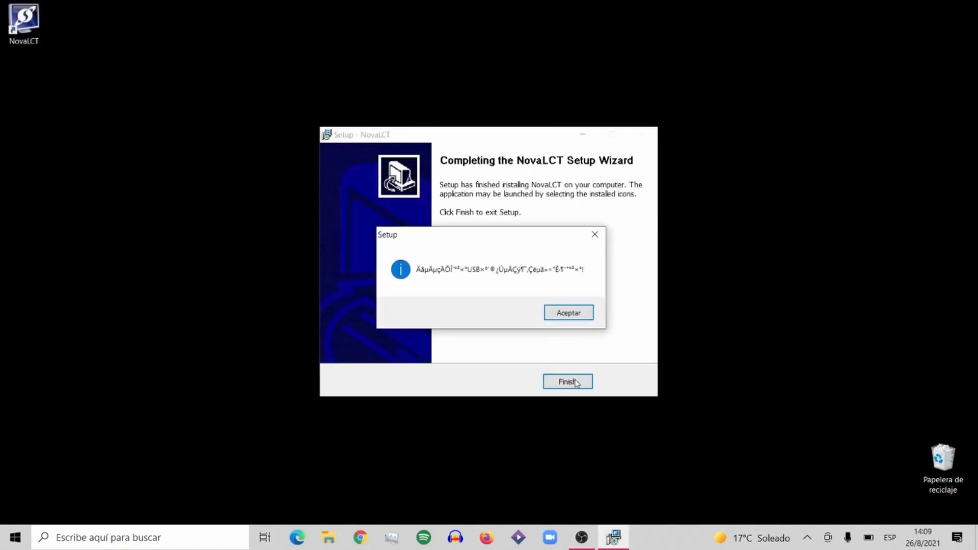
pyautogui.press('Return')
# - Install the CP210x USB bridge and device drivers, then finish setup to launch NovaLCT
pyautogui.click(530, 309)
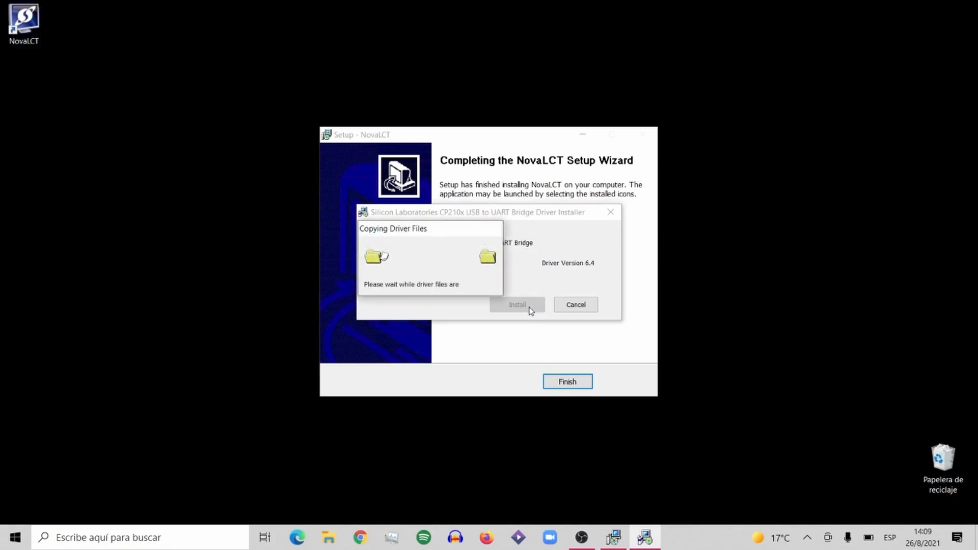
pyautogui.click(531, 297)
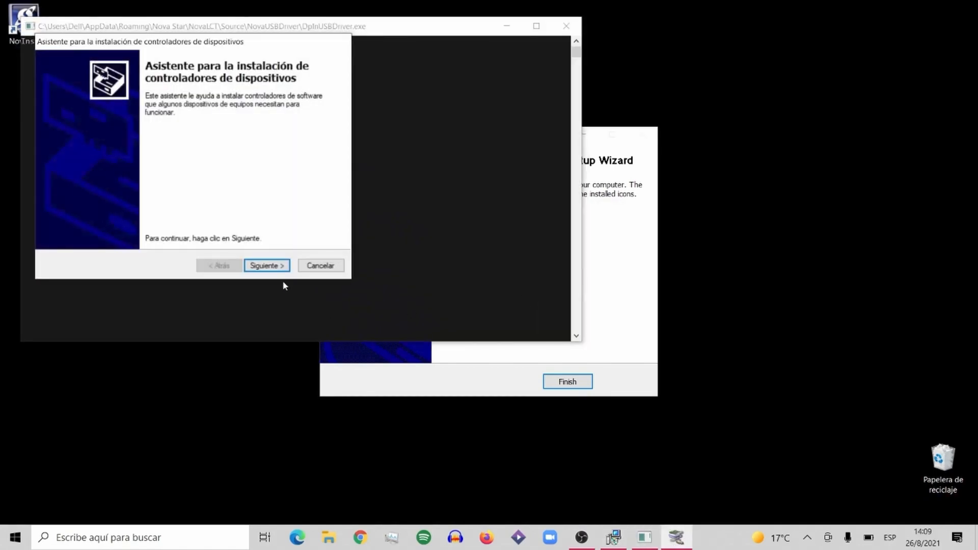
pyautogui.click(268, 267)
pyautogui.click(268, 267)
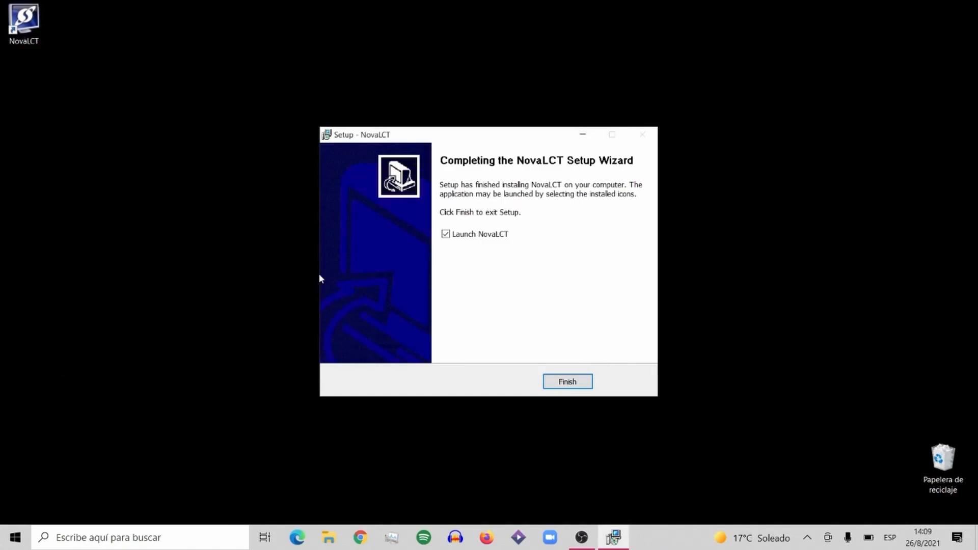
pyautogui.click(567, 381)
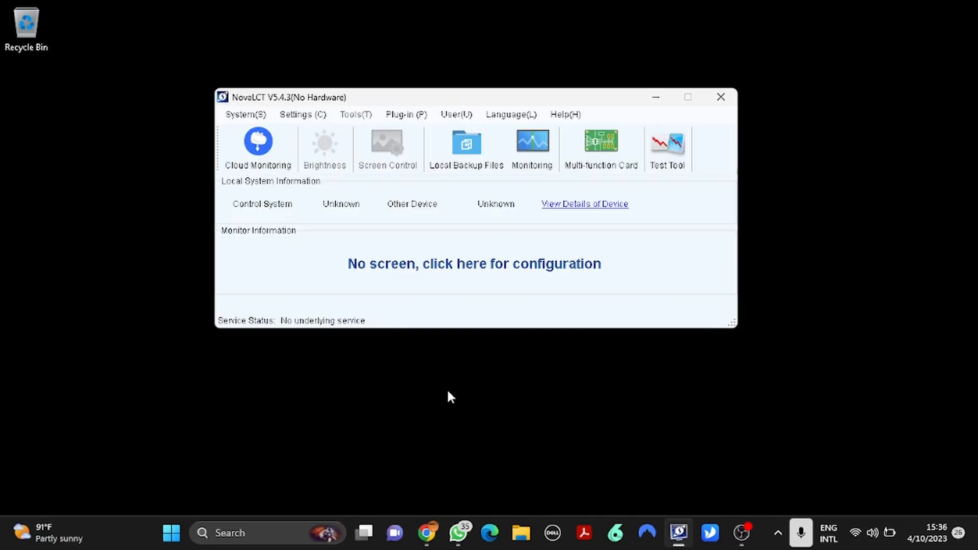
# - Start a Media Player Login and refresh the network to find the Taurus-10000216 terminal
pyautogui.click(462, 119)
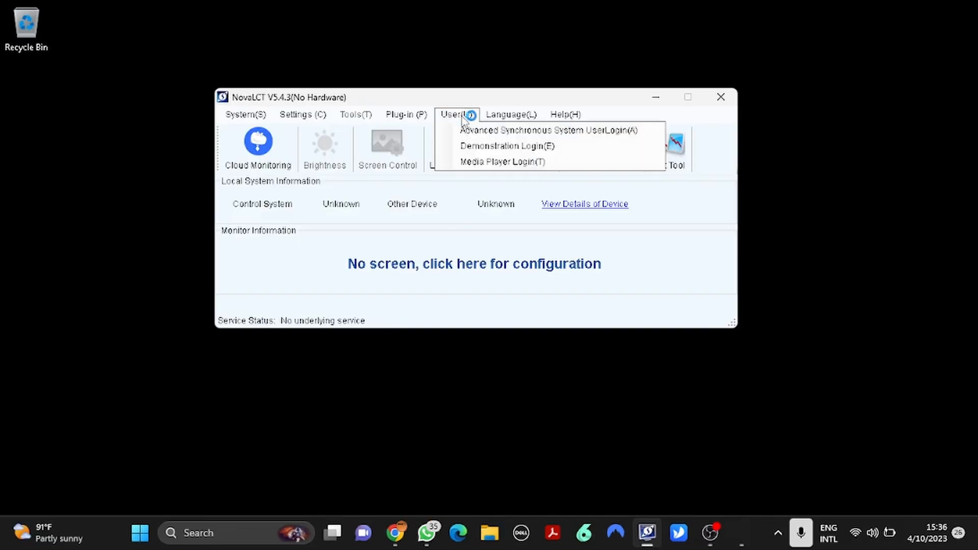
pyautogui.click(494, 161)
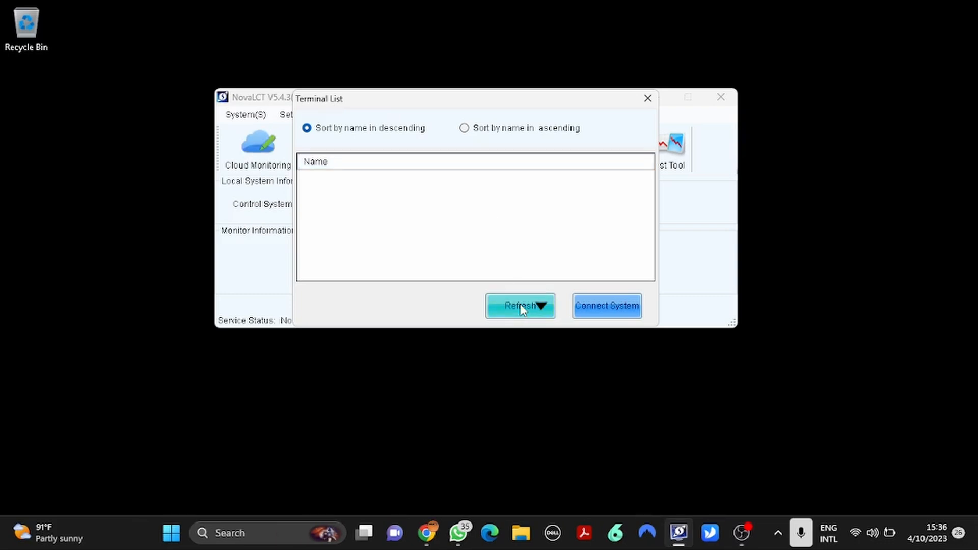
pyautogui.click(542, 307)
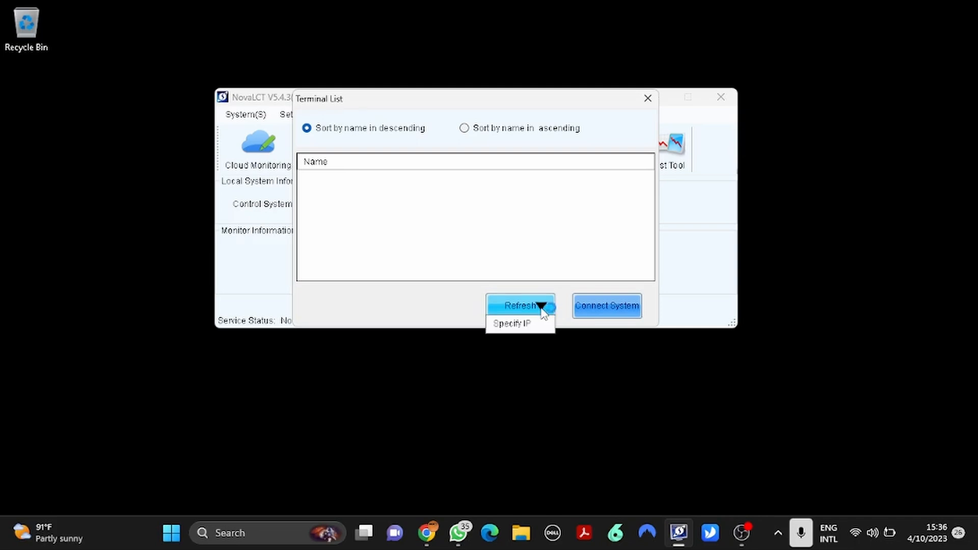
pyautogui.click(510, 310)
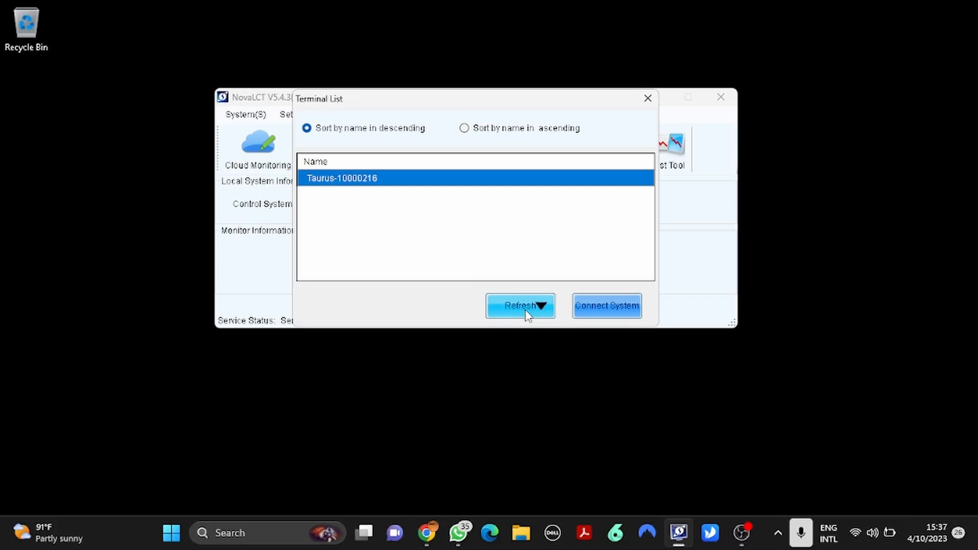
# - Connect to the Taurus terminal, entering the terminal's user name and password
pyautogui.click(601, 315)
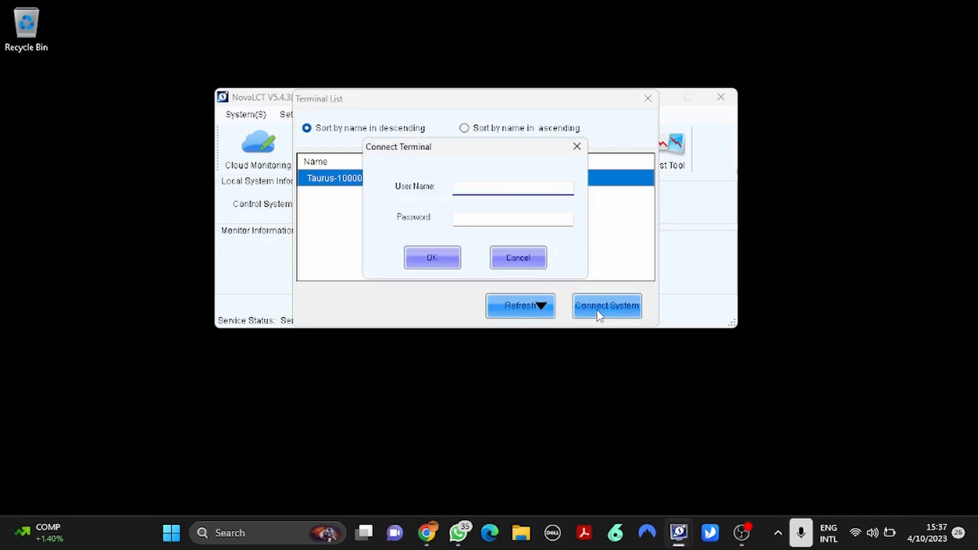
pyautogui.write('admin')
pyautogui.press('Tab')
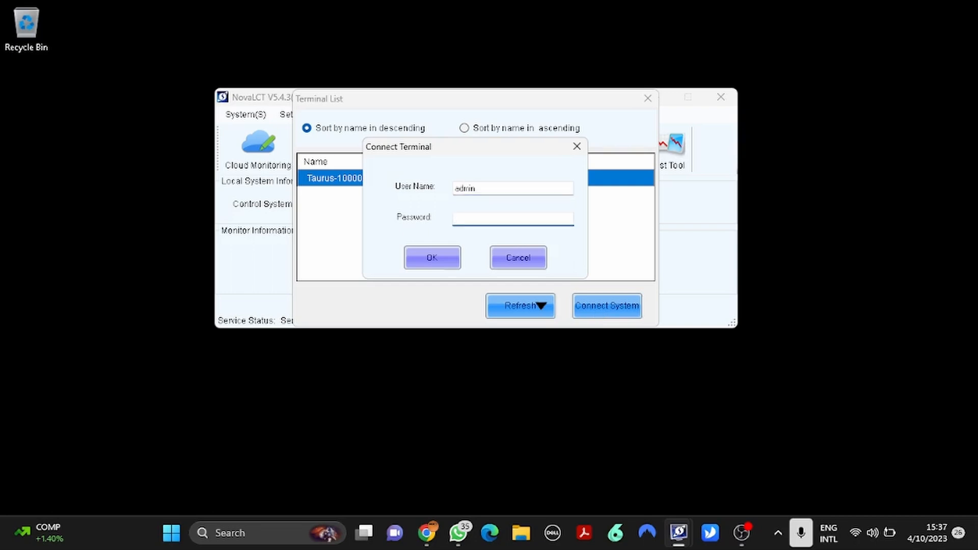
pyautogui.click(437, 260)
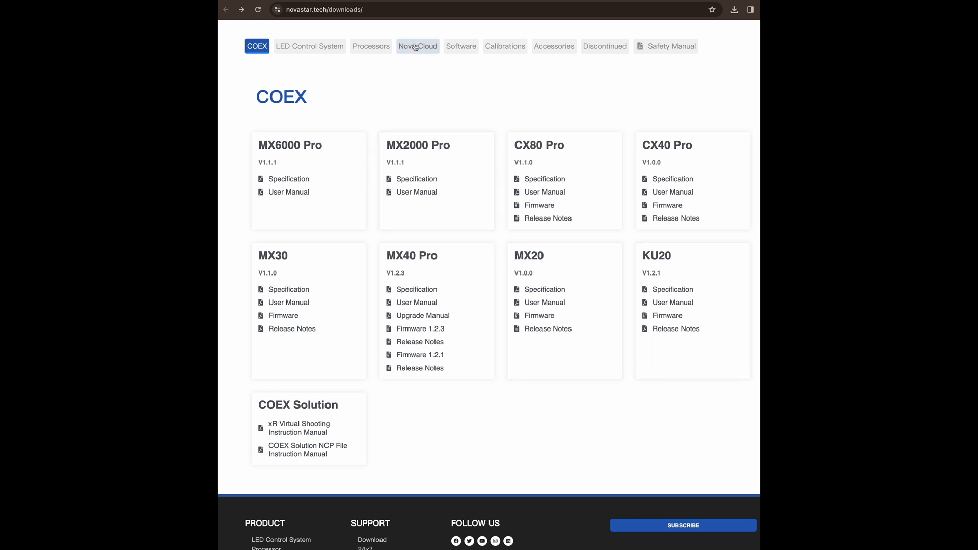
# - Show the Nova Cloud downloads and scroll to ViPlex Express under Nova Cloud Software
pyautogui.click(416, 45)
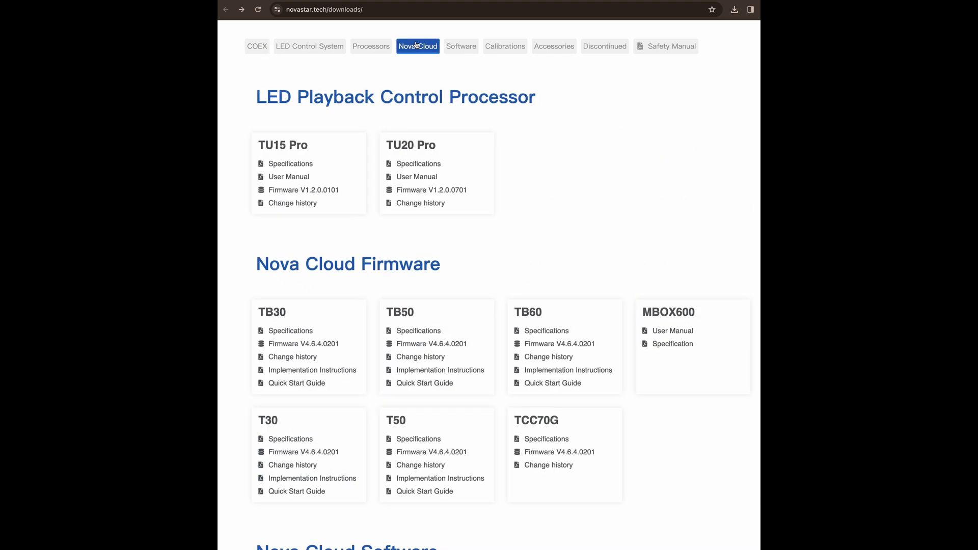
pyautogui.scroll(-5, 731, 268)
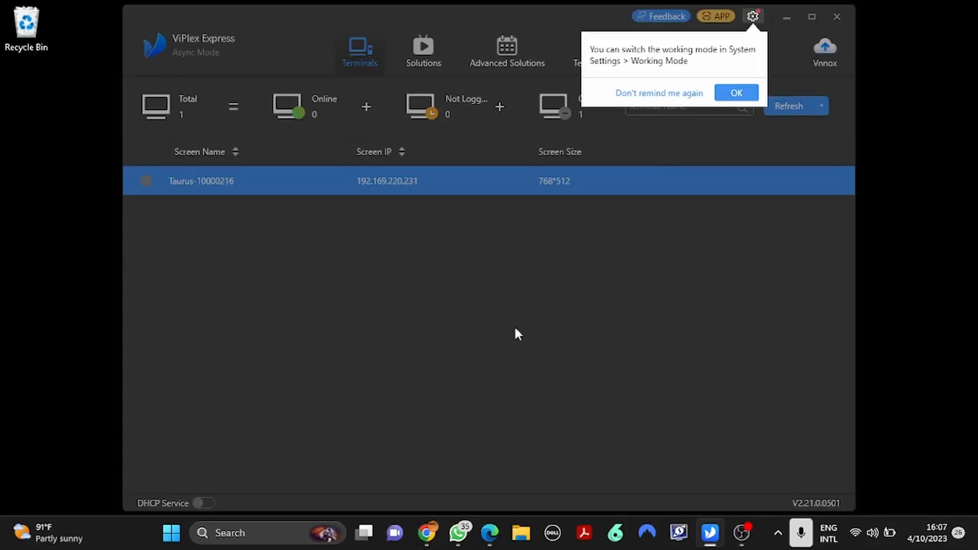
# - Dismiss the working-mode tip, then log the Taurus-10000216 terminal out and back in
pyautogui.click(729, 92)
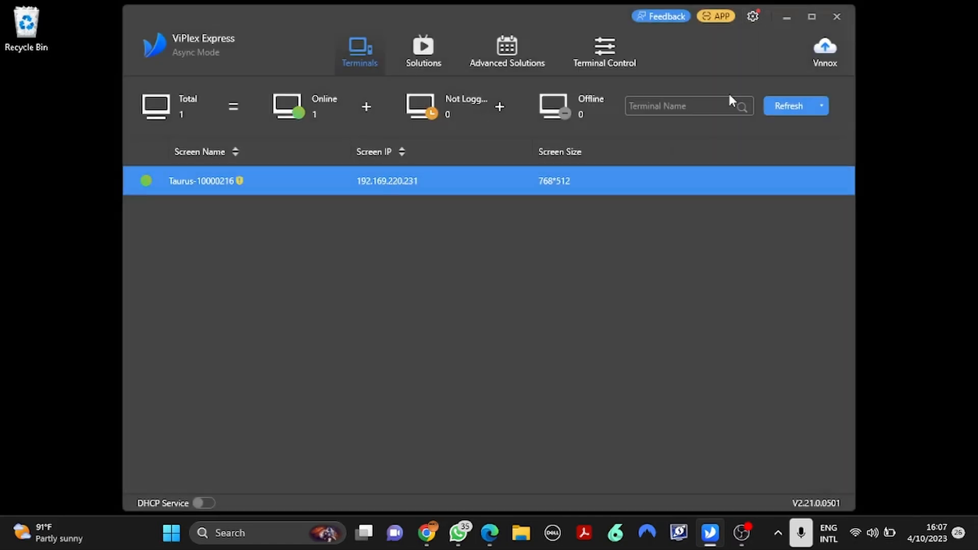
pyautogui.moveTo(677, 190)
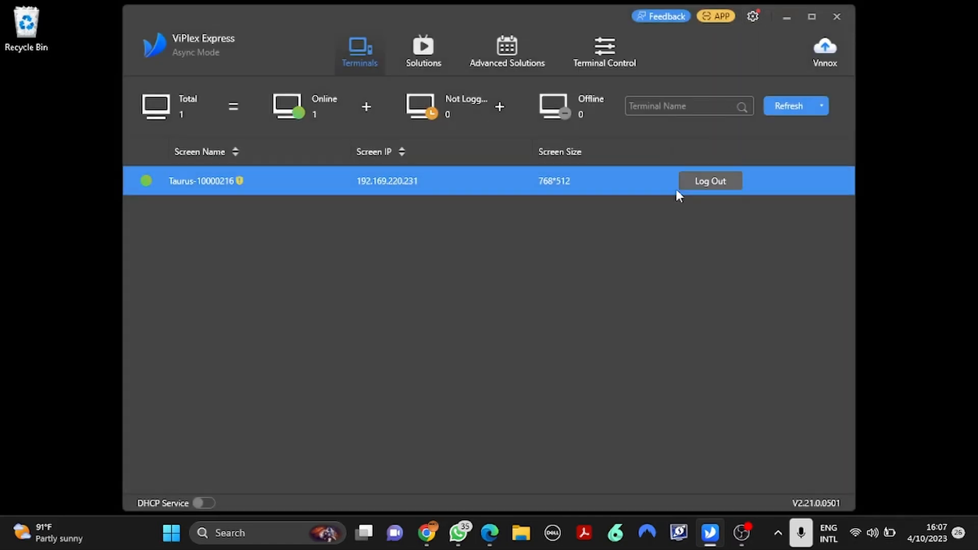
pyautogui.click(710, 179)
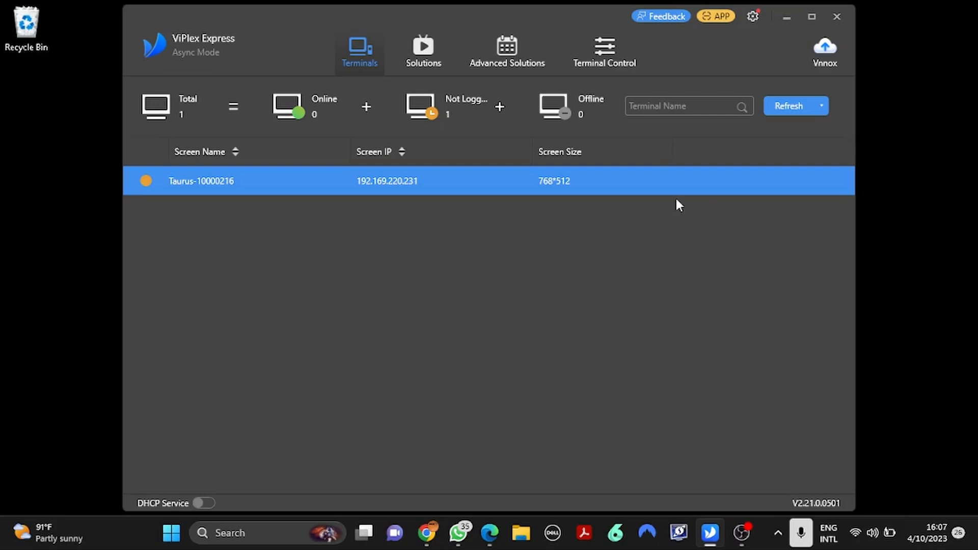
pyautogui.click(693, 180)
# - Set the Taurus terminal's HDMI source resolution to 768×512, apply it, and close the settings
pyautogui.click(591, 61)
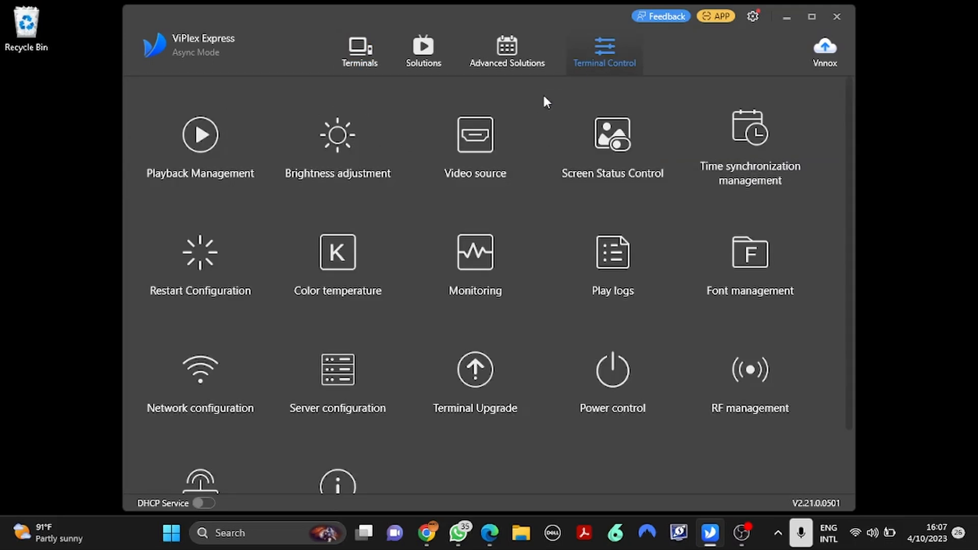
pyautogui.click(487, 140)
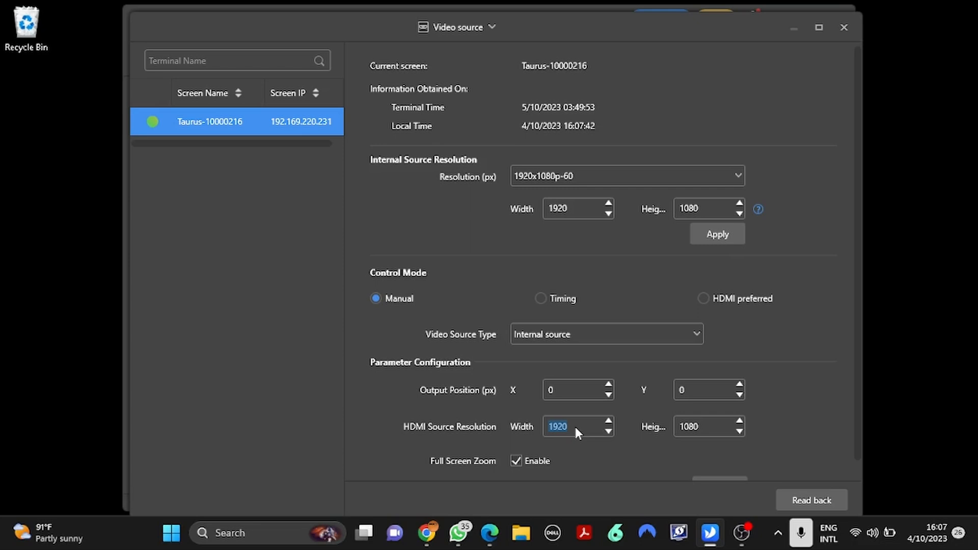
pyautogui.write('768')
pyautogui.doubleClick(699, 421)
pyautogui.write('512')
pyautogui.scroll(-1, 781, 439)
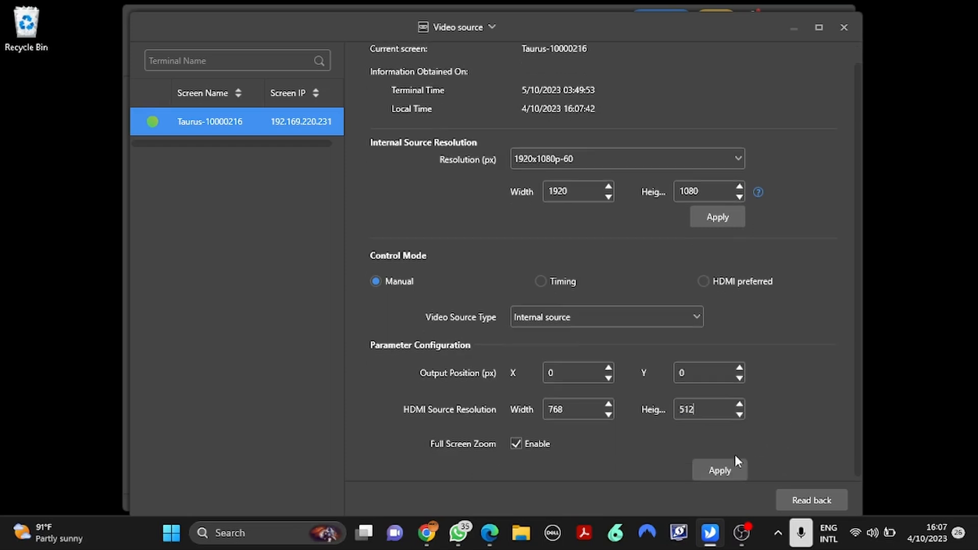
pyautogui.click(727, 467)
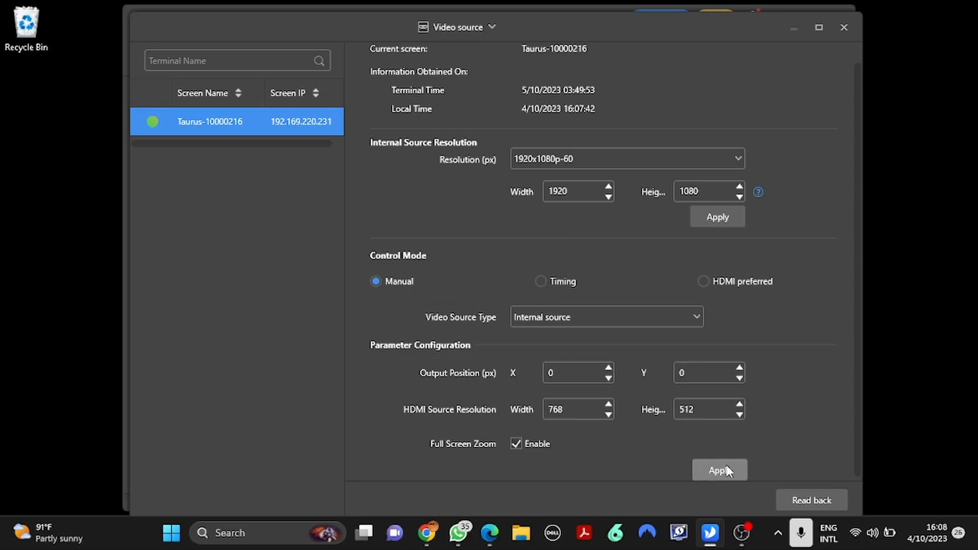
pyautogui.click(845, 28)
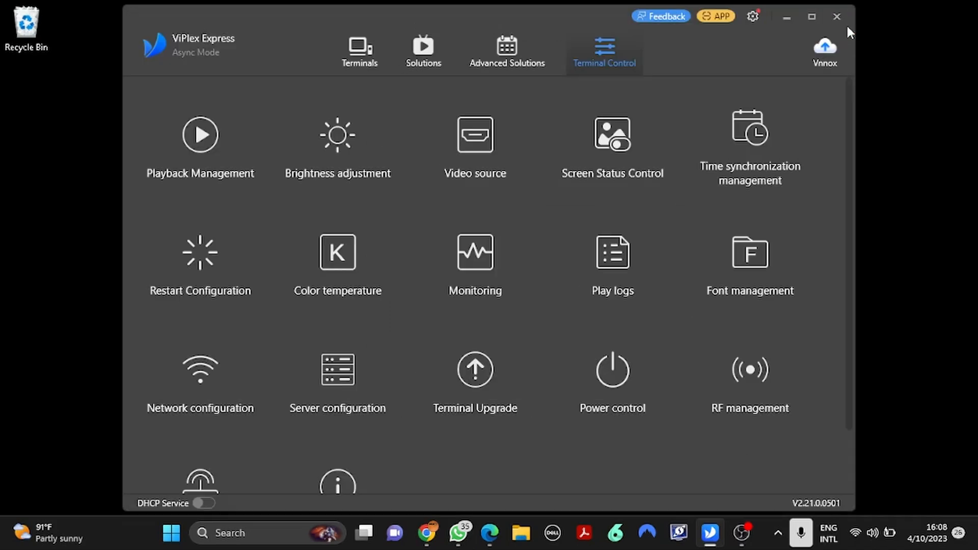
# - Create a regular-screen solution named TEST1 targeting terminal Taurus-10000216
pyautogui.click(418, 47)
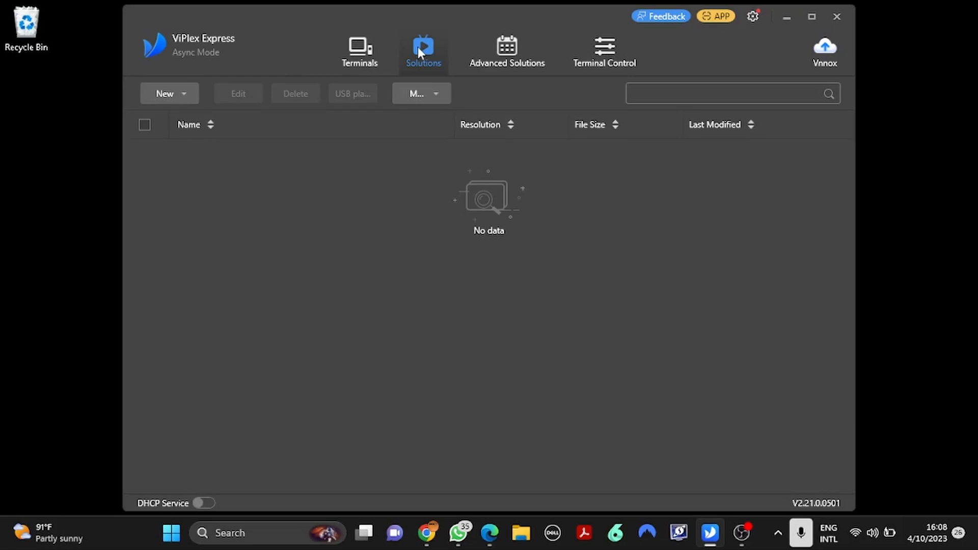
pyautogui.click(183, 101)
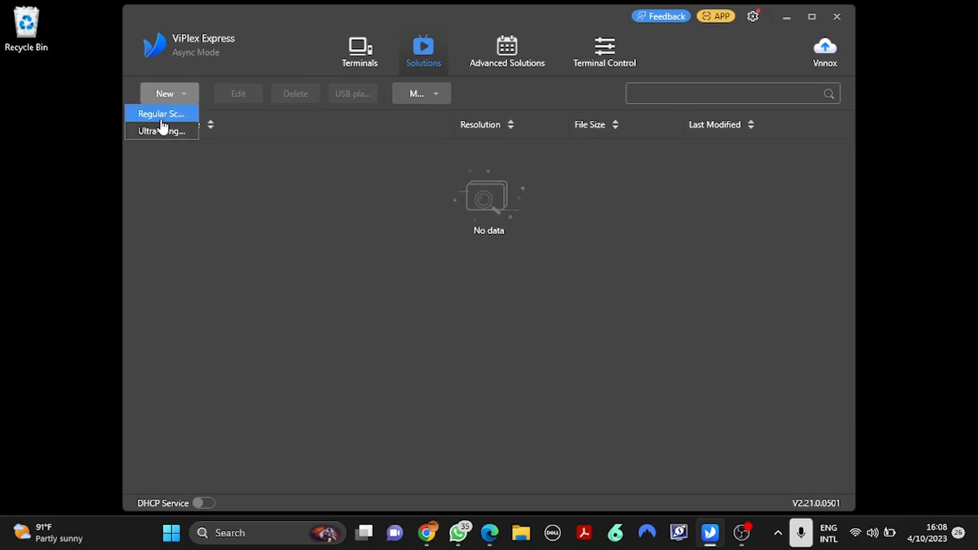
pyautogui.click(162, 120)
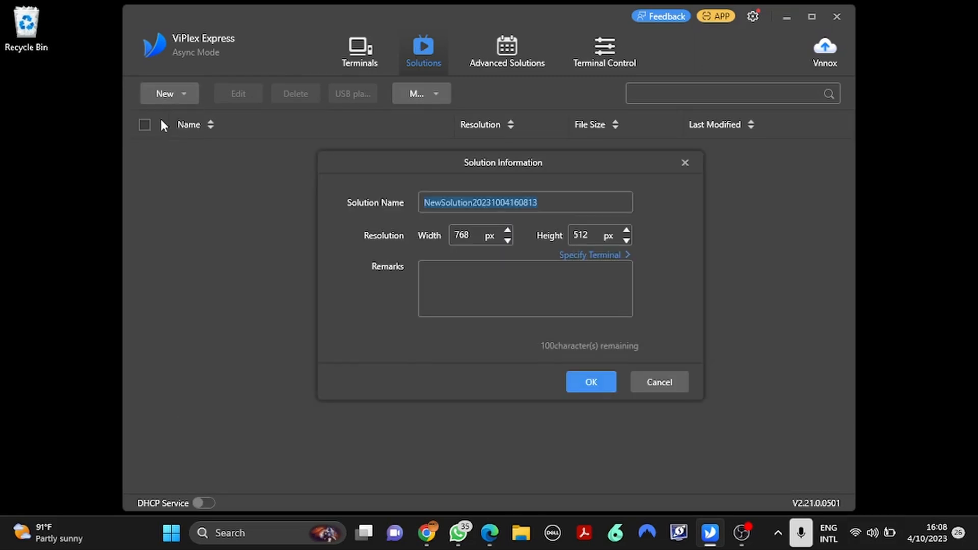
pyautogui.write('TEST')
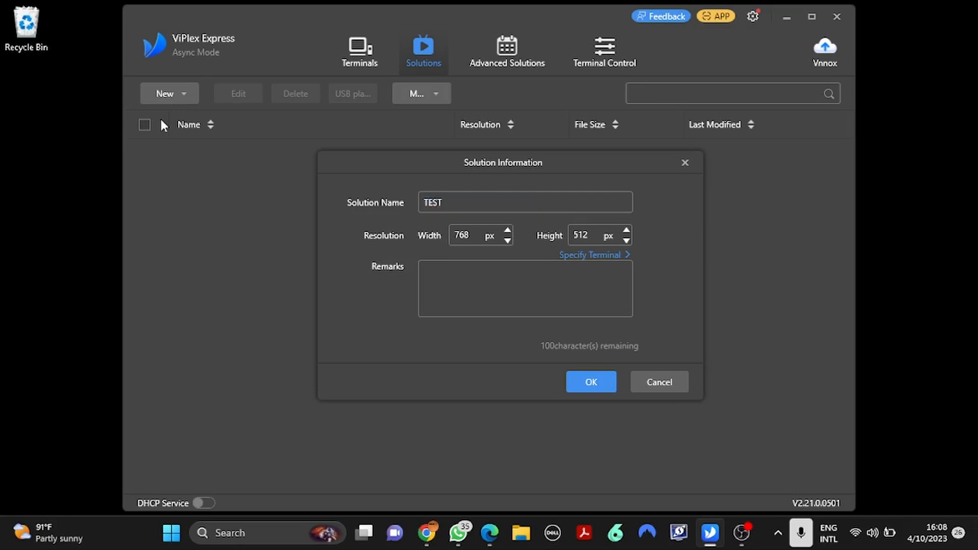
pyautogui.write('1')
pyautogui.click(604, 254)
pyautogui.click(510, 254)
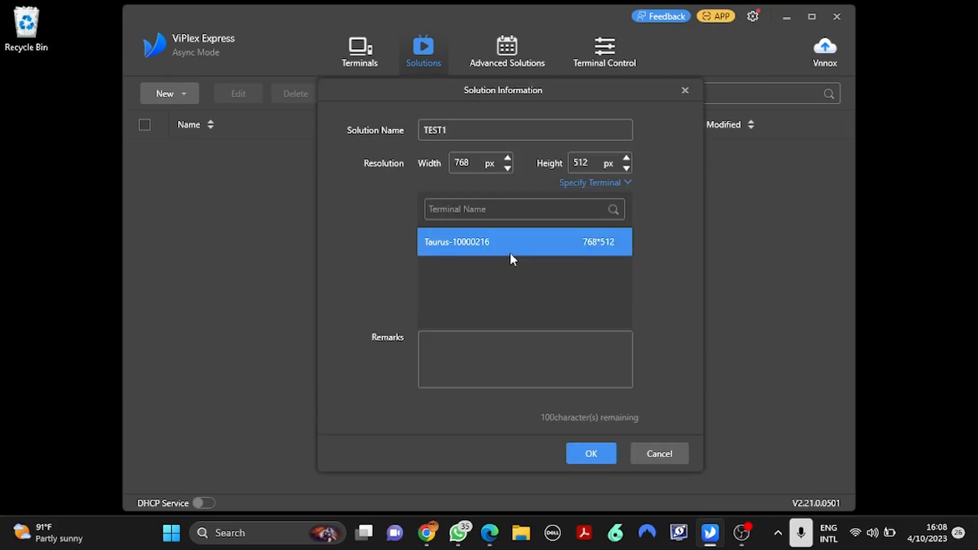
pyautogui.click(593, 453)
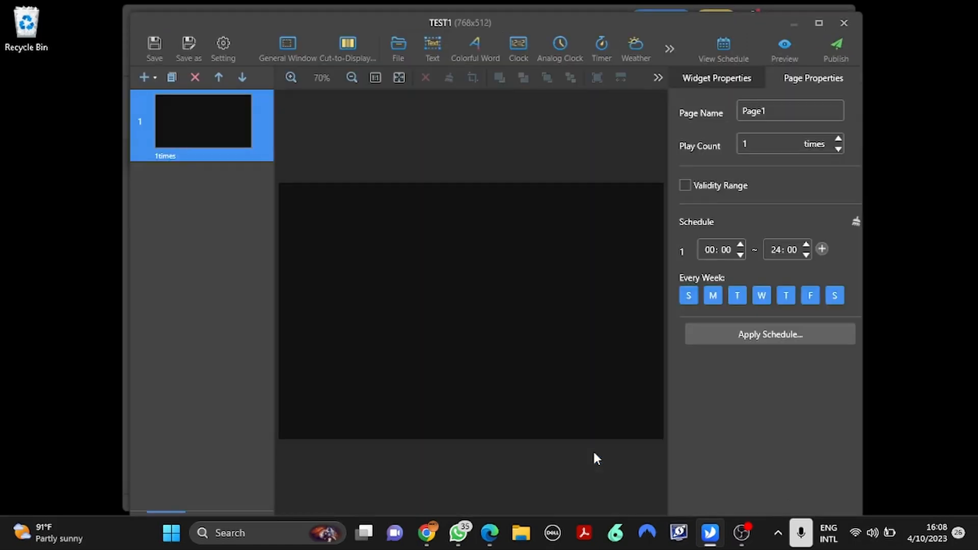
# - Insert Background.jpg from Pictures into Page1 and resize it to 754×405 at 14, 107
pyautogui.click(399, 46)
pyautogui.click(140, 99)
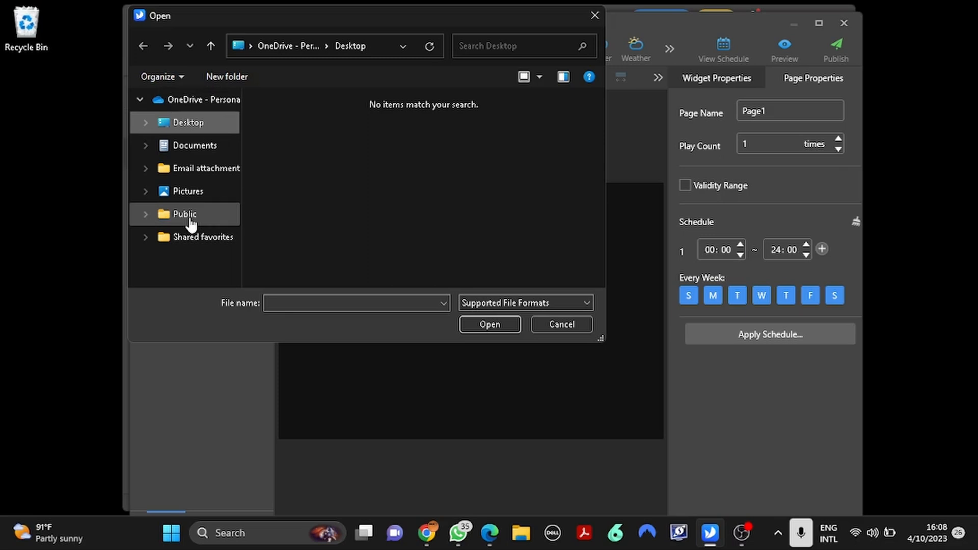
pyautogui.click(138, 98)
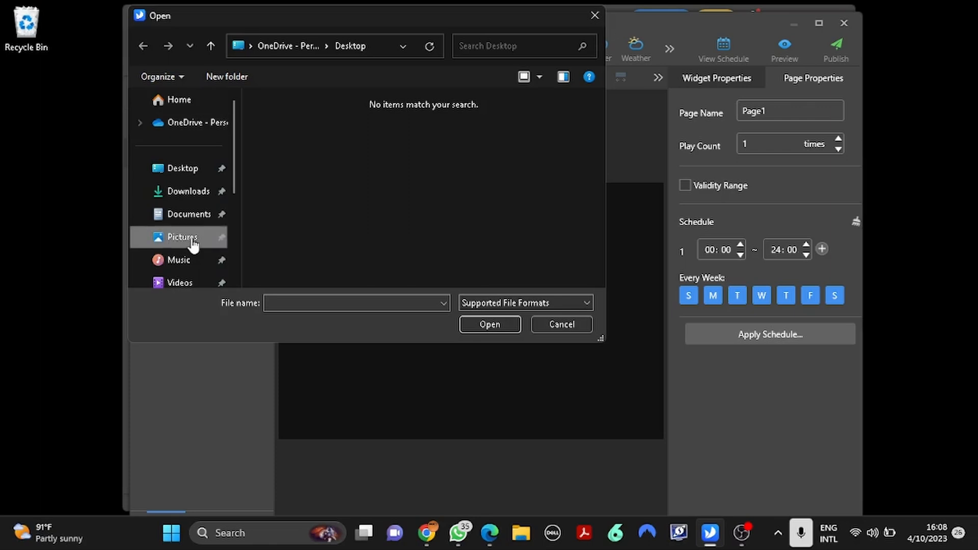
pyautogui.click(182, 237)
pyautogui.click(554, 224)
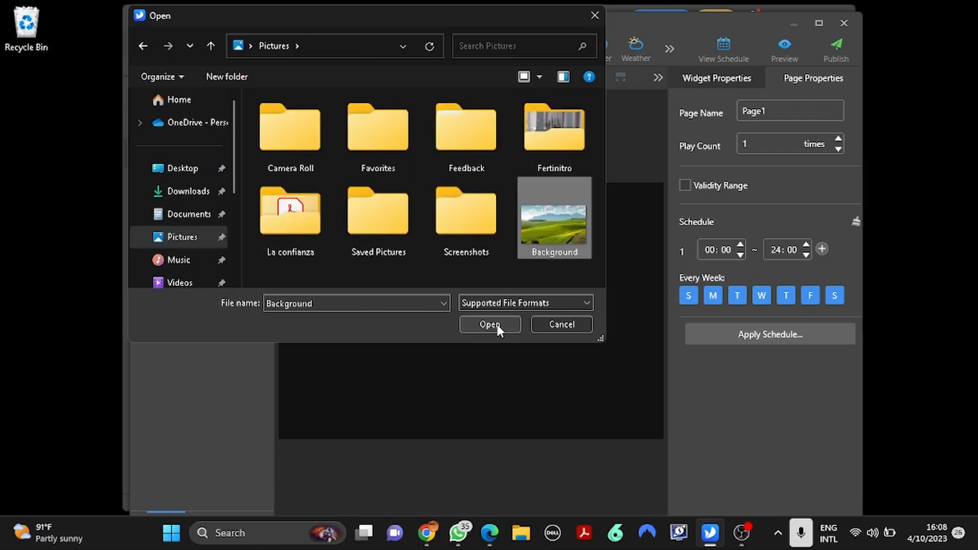
pyautogui.click(496, 325)
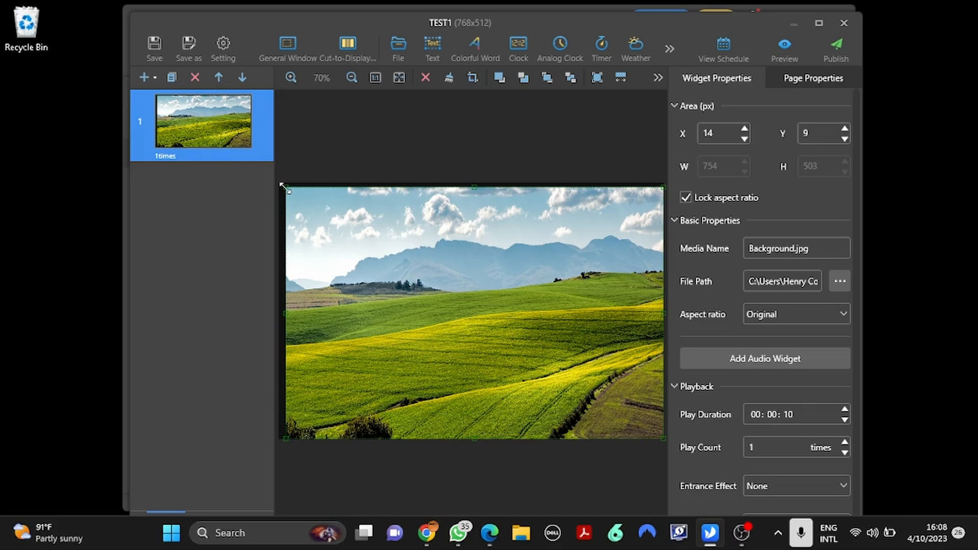
pyautogui.moveTo(284, 187); pyautogui.dragTo(285, 237)
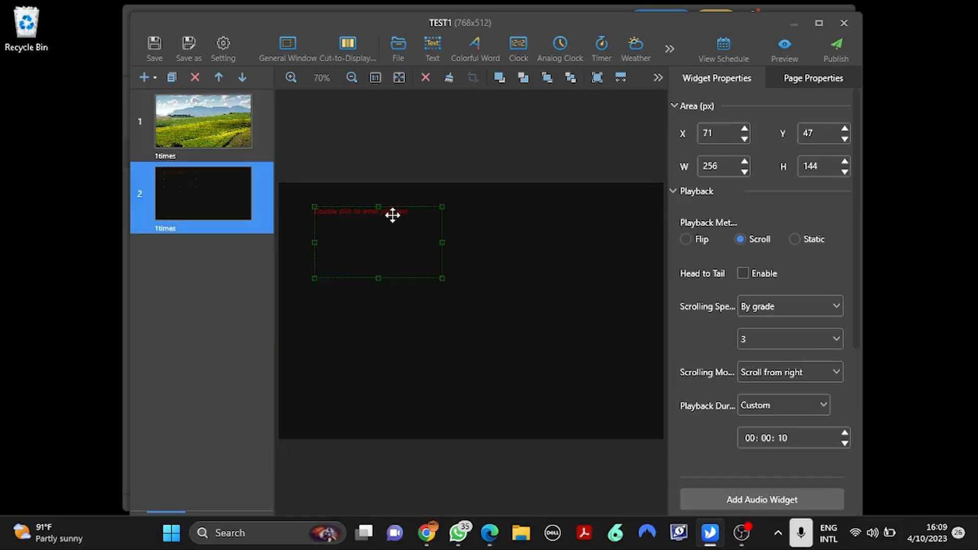
# - Open the TextEdit dialog for page 2's text widget
pyautogui.doubleClick(392, 216)
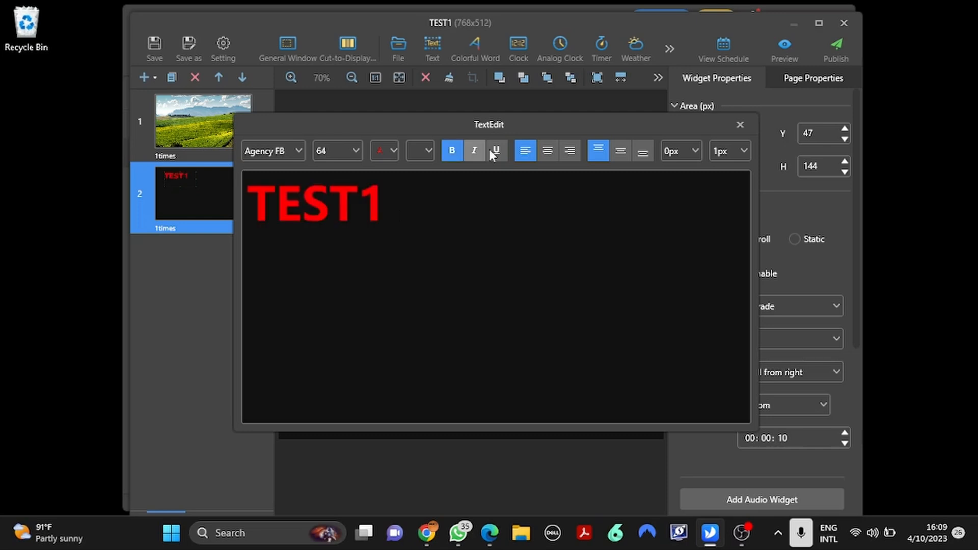
# - Make the red size-64 TEST1 text italic, close the text editor and preview the playback
pyautogui.click(489, 149)
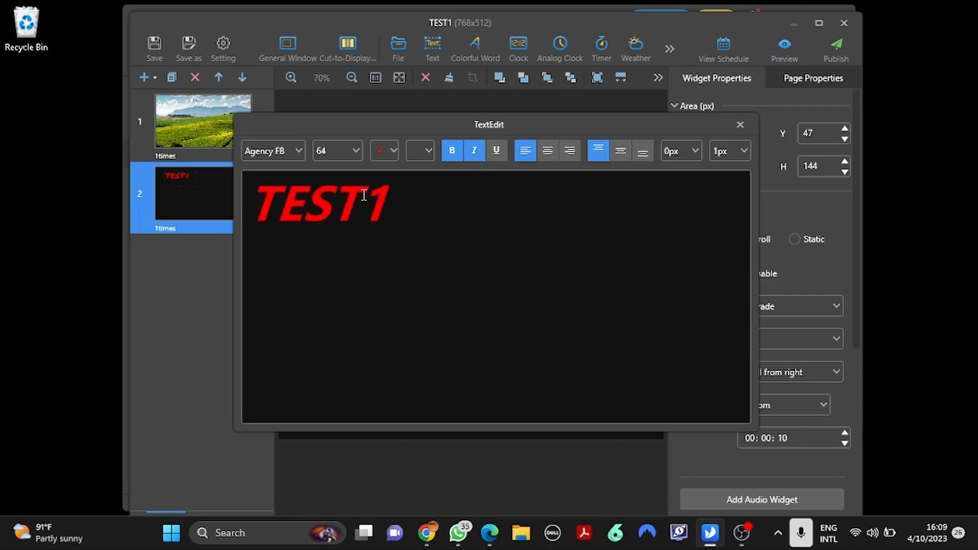
pyautogui.click(740, 126)
pyautogui.click(787, 45)
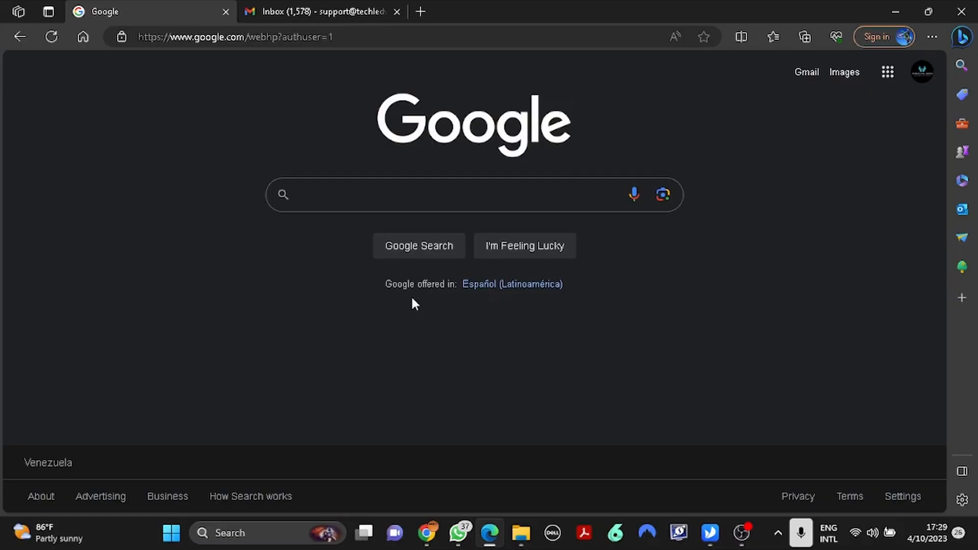
# - Search the web for 'vnoxx' to reach the VNNOX site
pyautogui.write('vnoxx')
pyautogui.press('Return')
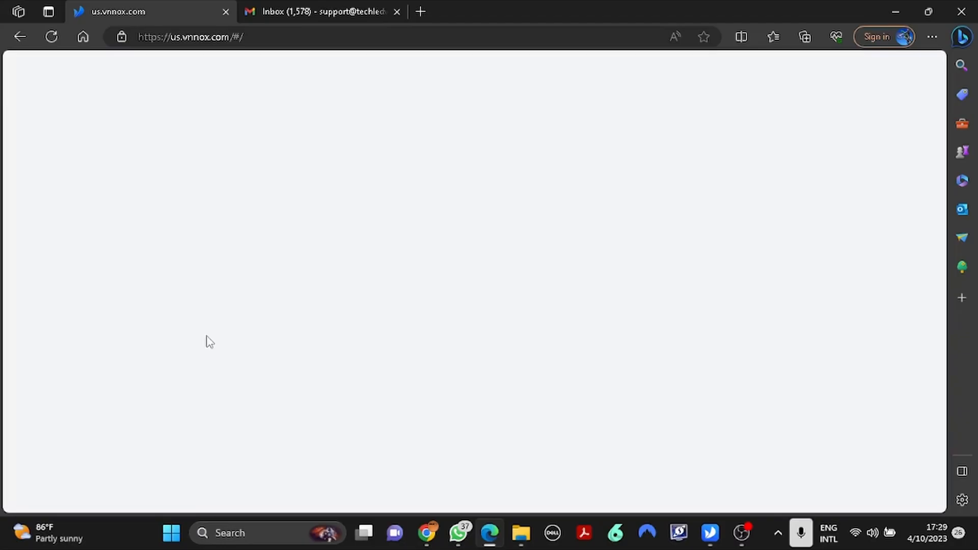
# - Fill the Create Account form with United States region, account details and slide verification, then submit
pyautogui.click(737, 77)
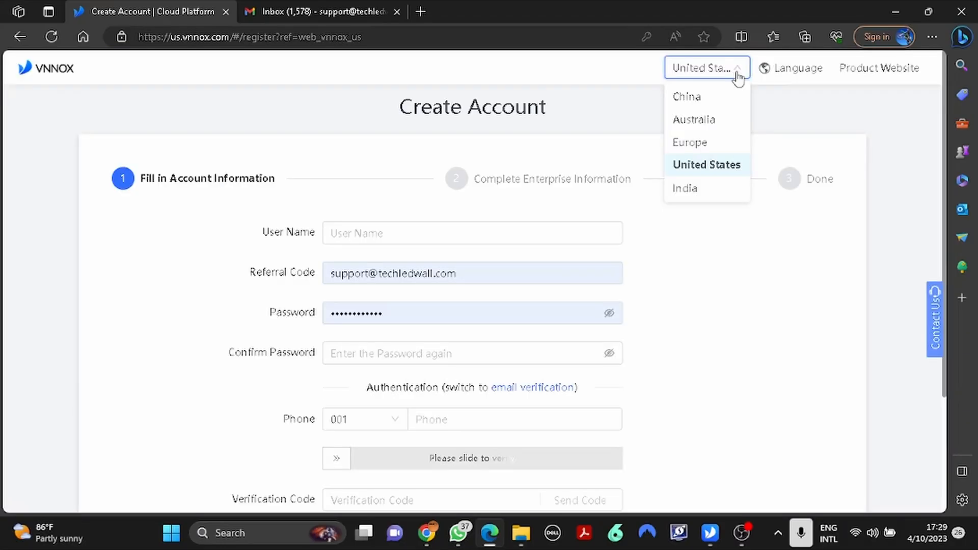
pyautogui.click(708, 166)
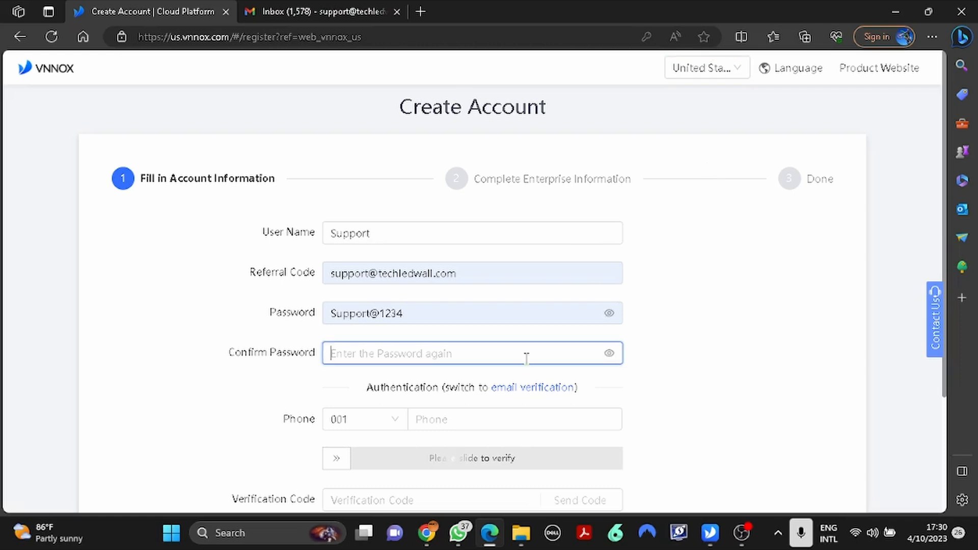
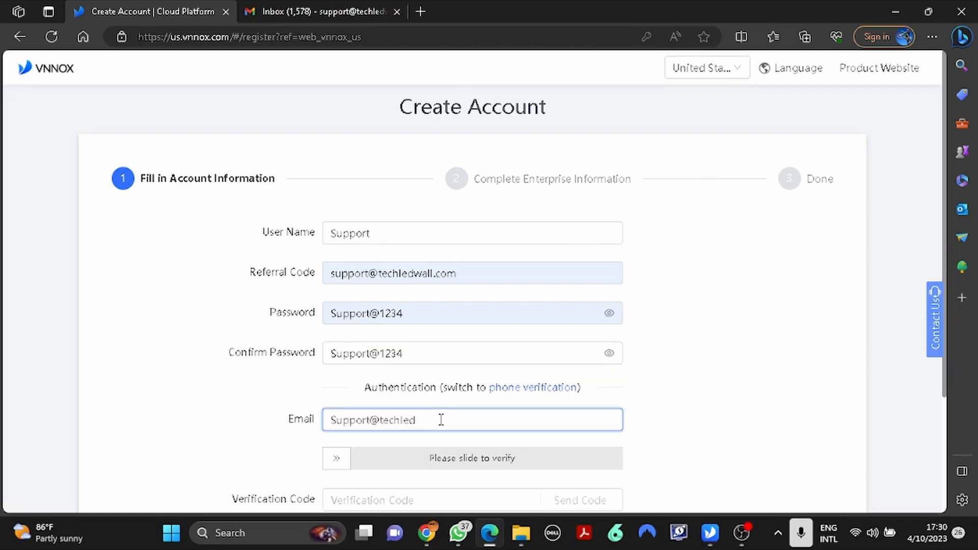
pyautogui.scroll(-1, 442, 357)
pyautogui.moveTo(336, 397); pyautogui.dragTo(606, 396)
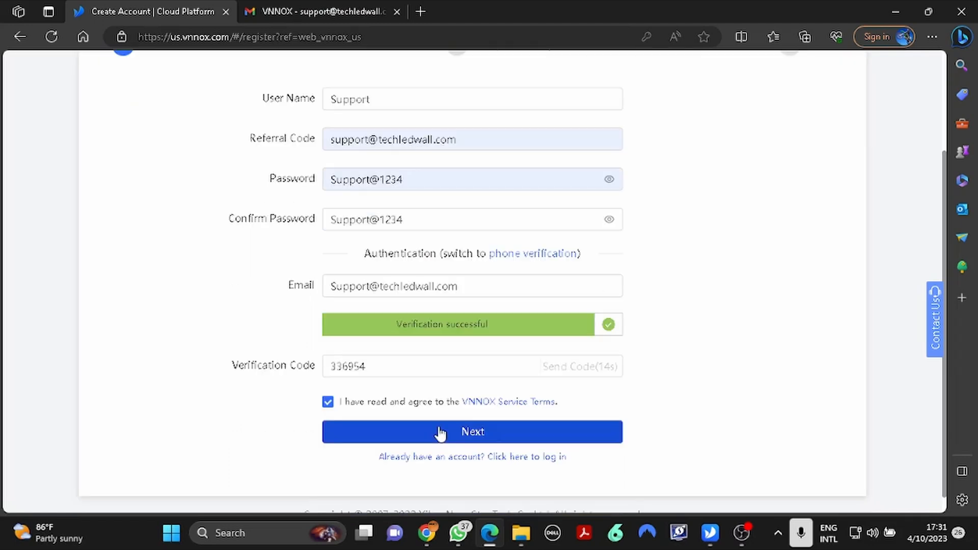
pyautogui.click(441, 433)
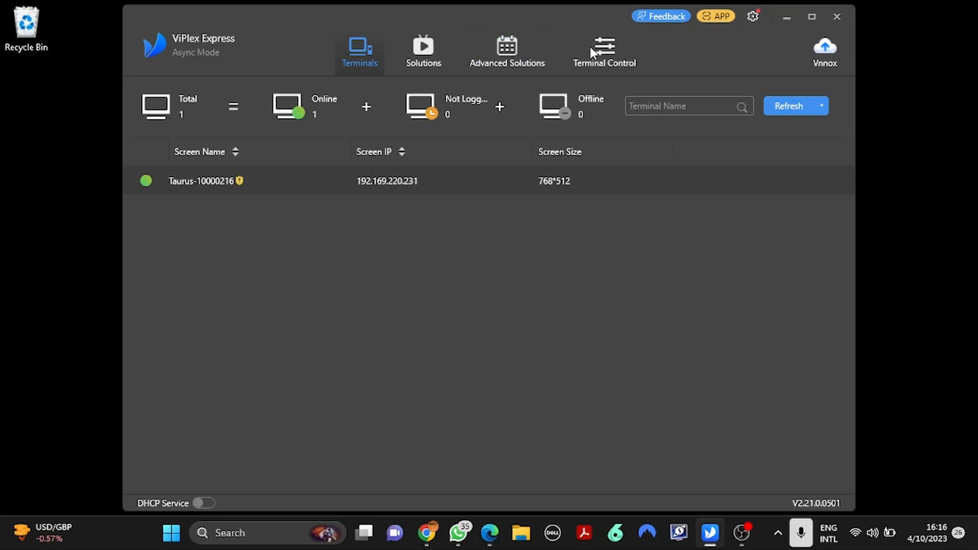
# - Join the Taurus terminal to the Family CG Wi-Fi network and enter the network password
pyautogui.moveTo(590, 47); pyautogui.dragTo(599, 50)
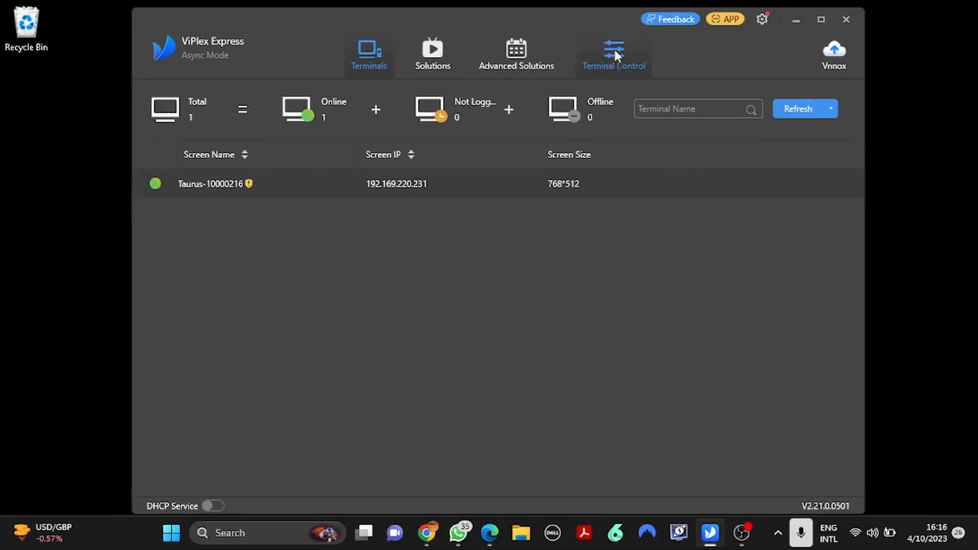
pyautogui.click(614, 50)
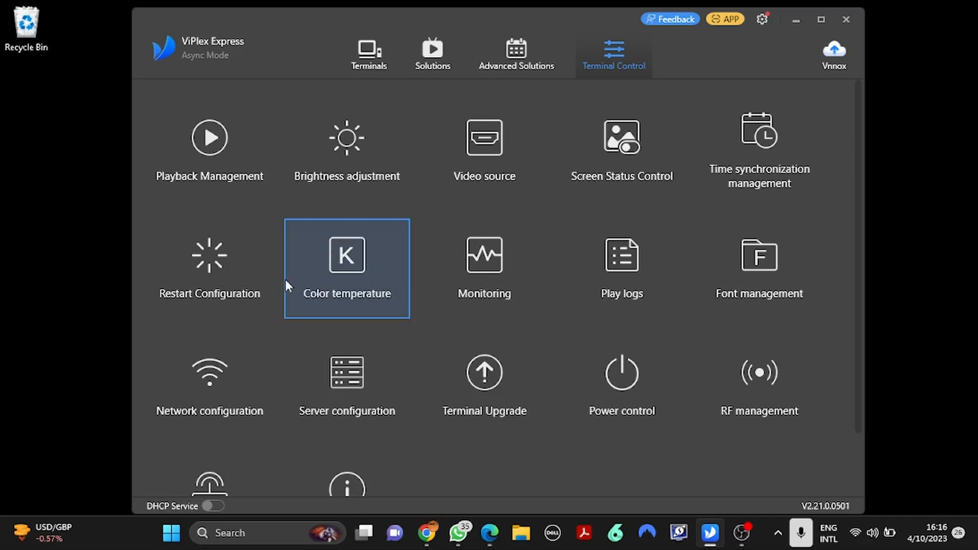
pyautogui.click(209, 372)
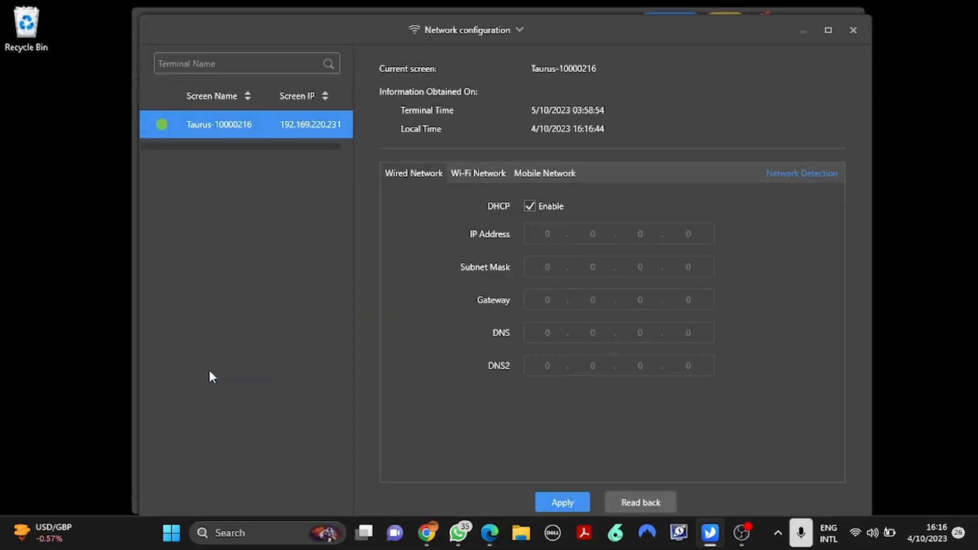
pyautogui.click(472, 177)
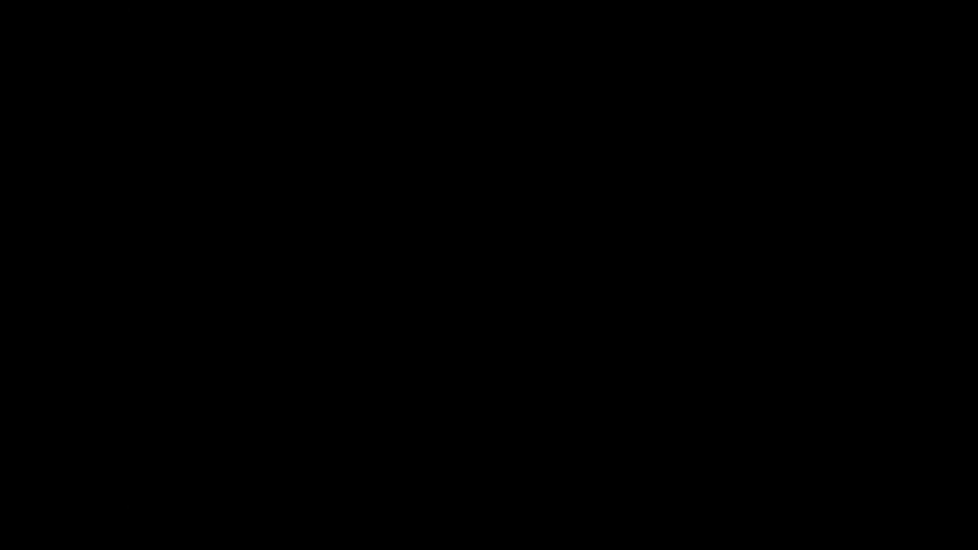
pyautogui.click(561, 270)
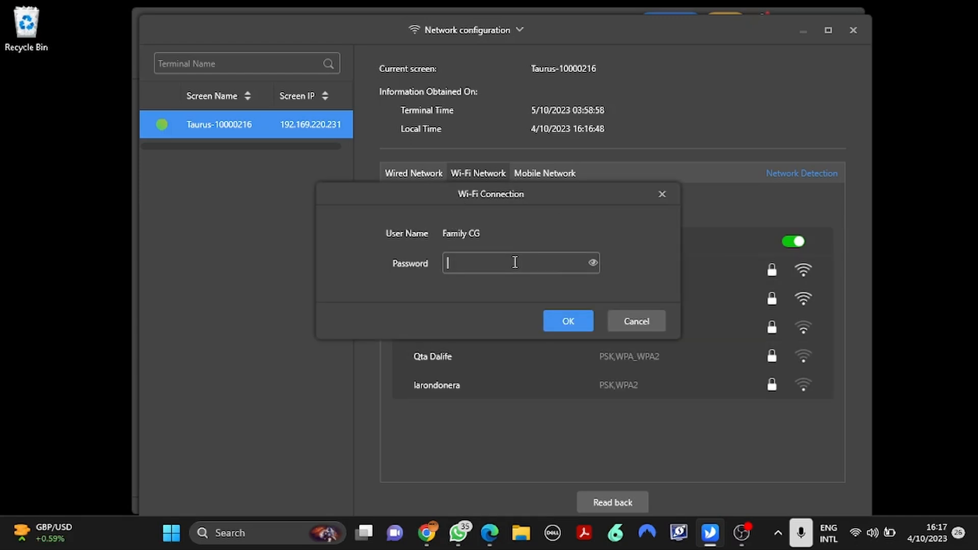
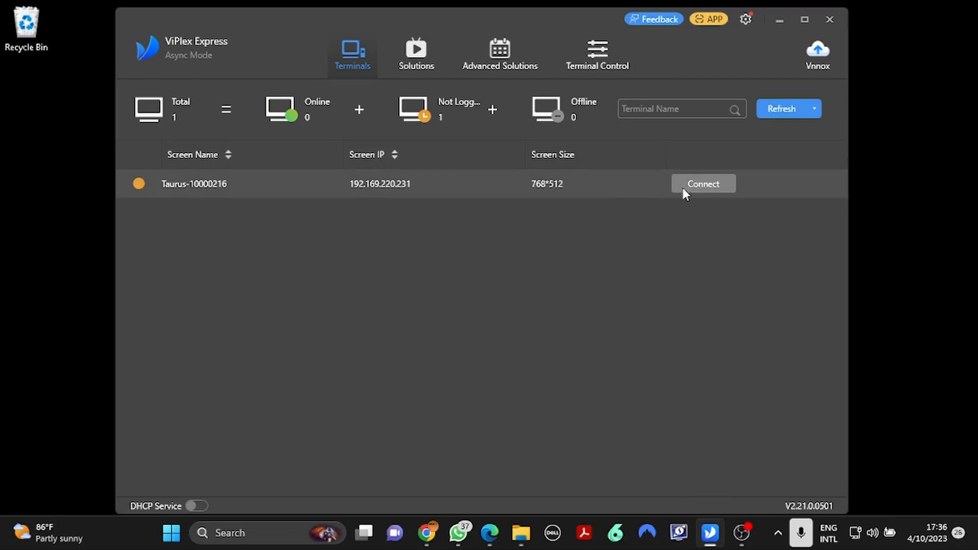
# - Log in to Taurus-10000216 and confirm its Family CG Wi-Fi connection in network configuration
pyautogui.click(689, 188)
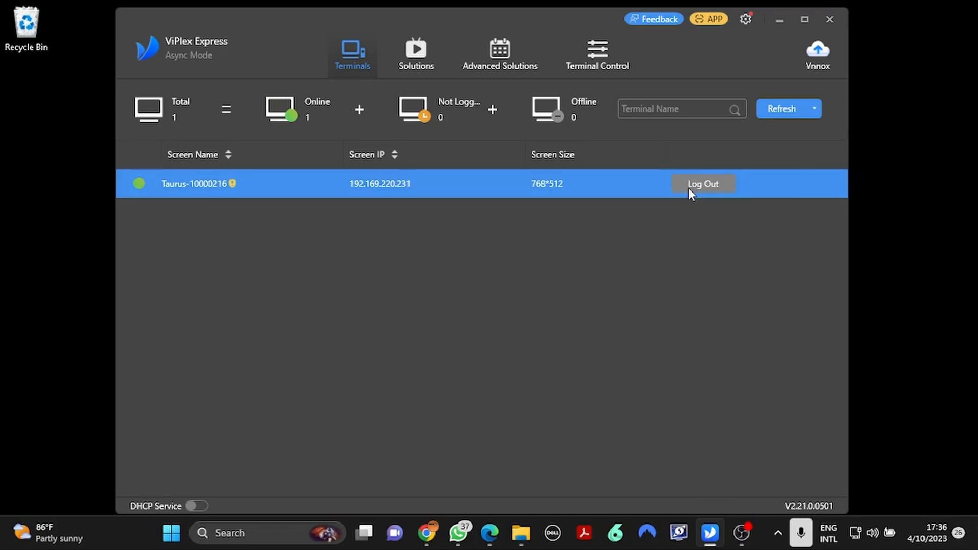
pyautogui.click(607, 70)
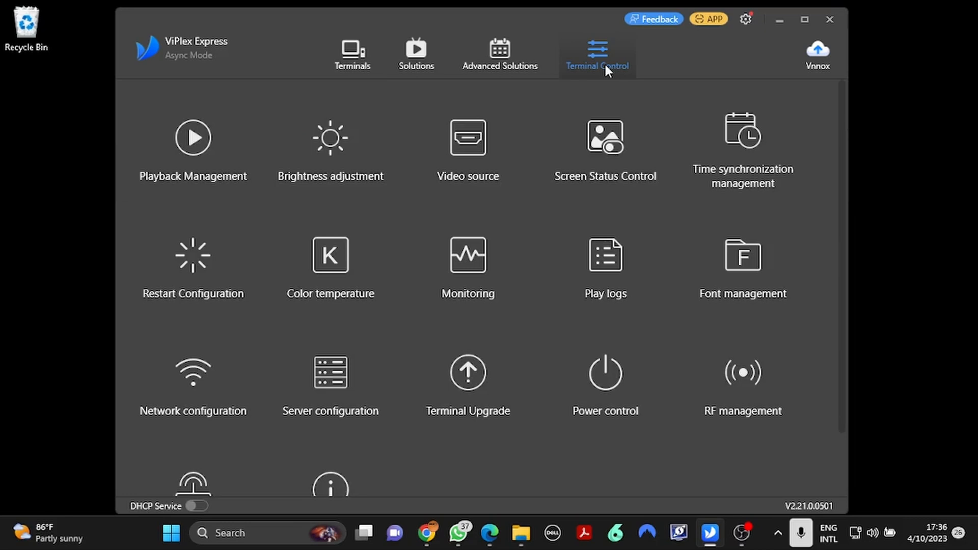
pyautogui.click(204, 380)
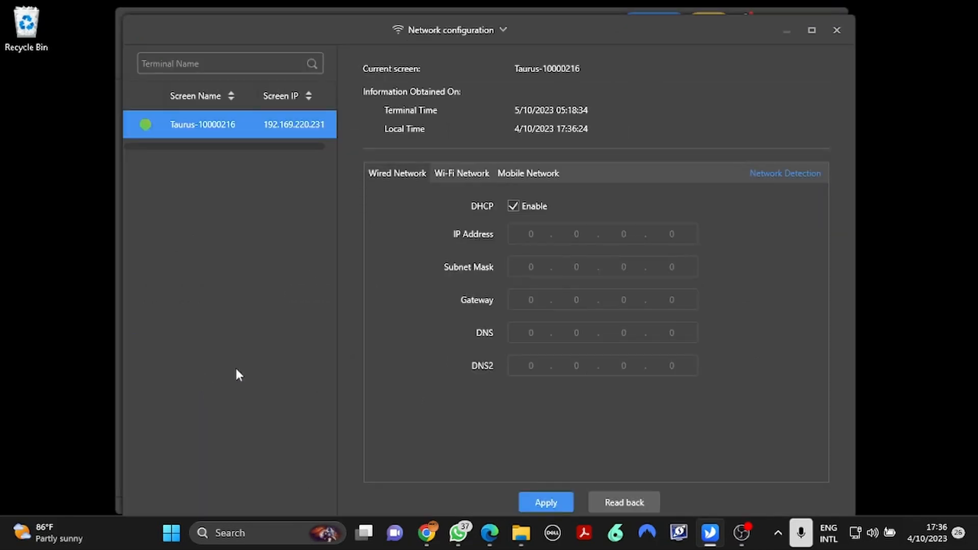
pyautogui.click(470, 176)
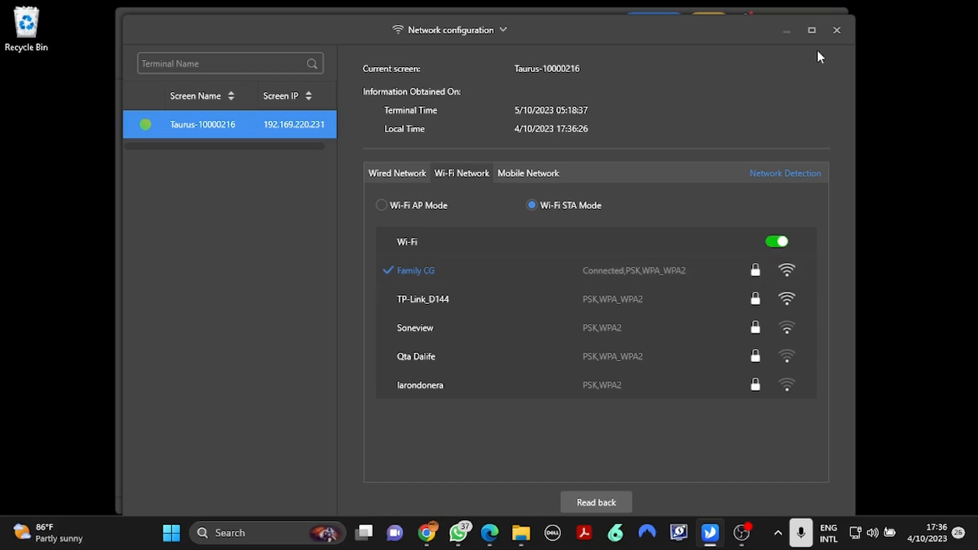
pyautogui.click(837, 30)
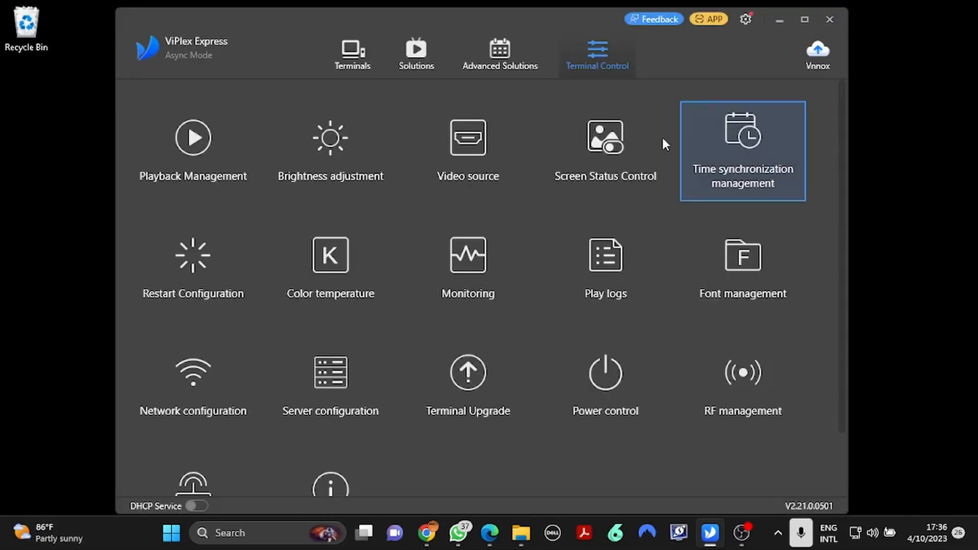
# - Set the Taurus-10000216 VNNOX server address to American in Server configuration
pyautogui.click(325, 396)
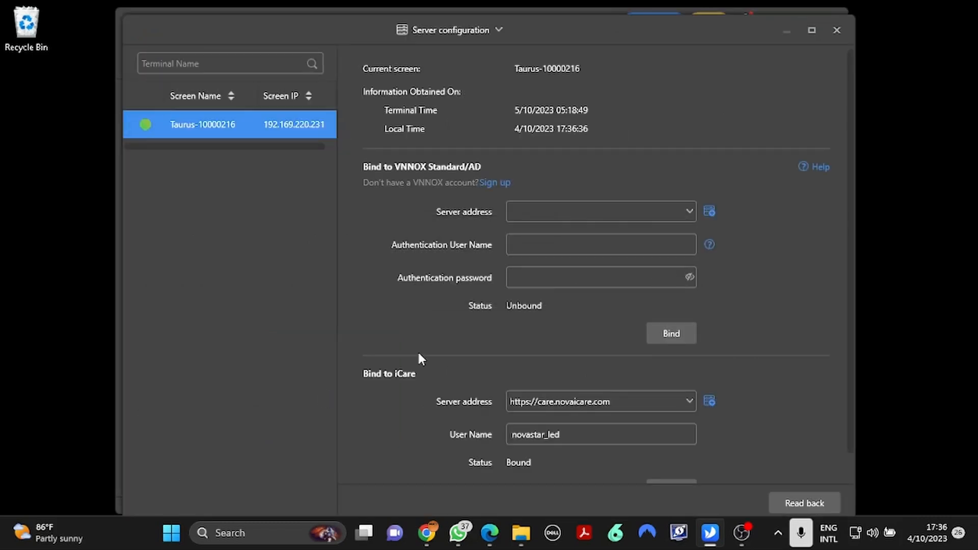
pyautogui.click(689, 209)
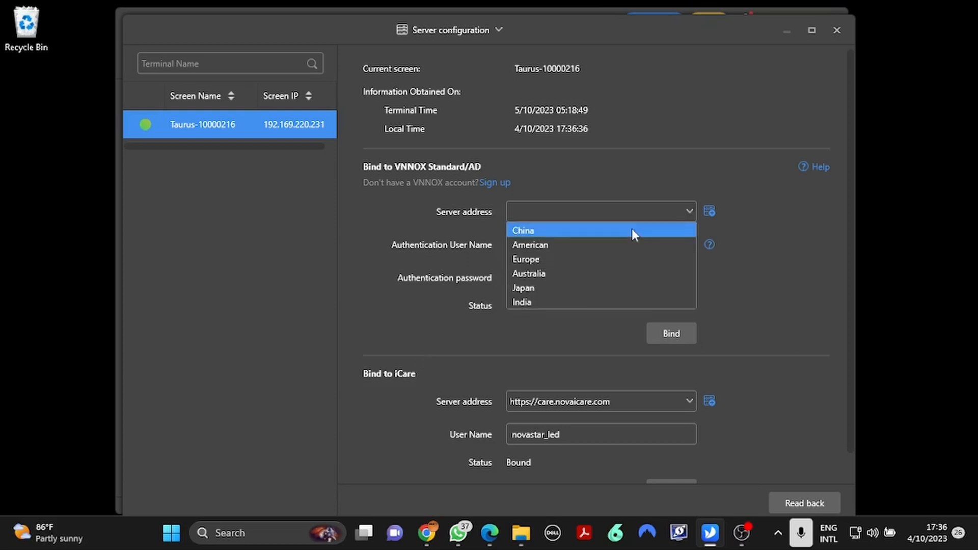
pyautogui.click(603, 245)
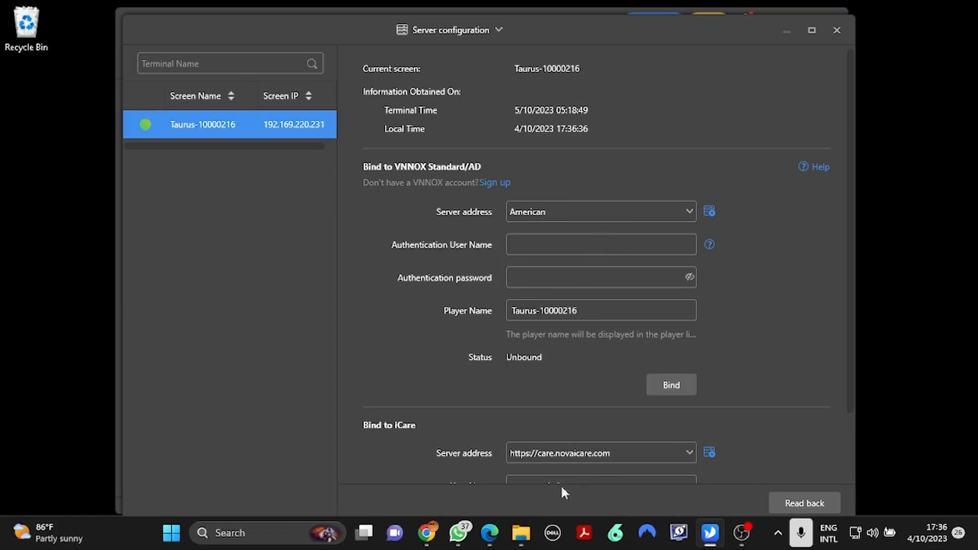
pyautogui.click(491, 533)
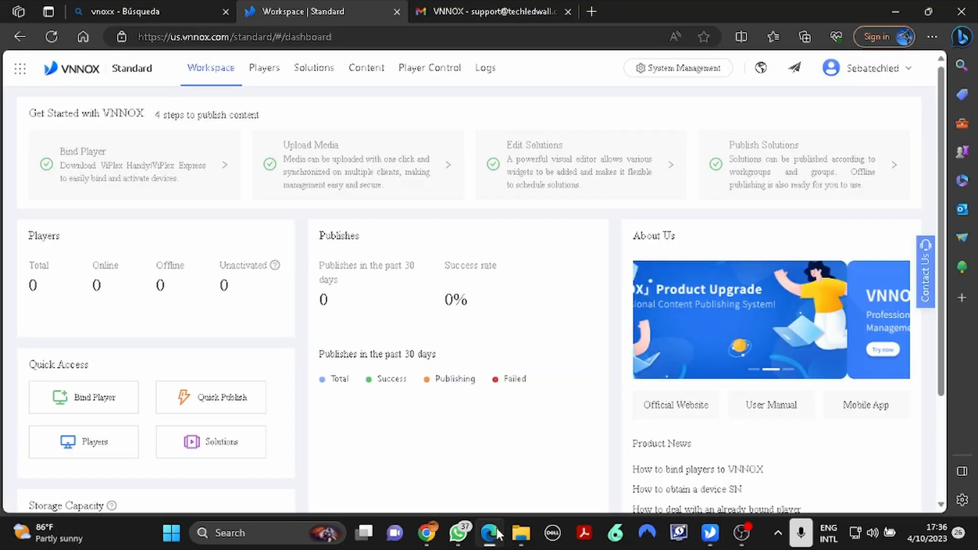
# - Open VNNOX's Player Authentication page from the account menu and select the authentication user name
pyautogui.click(908, 72)
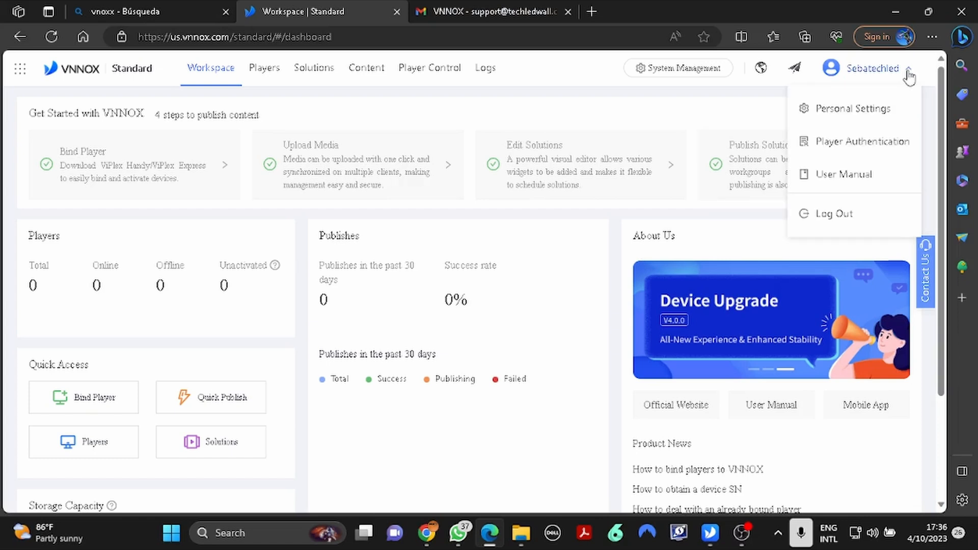
pyautogui.click(859, 151)
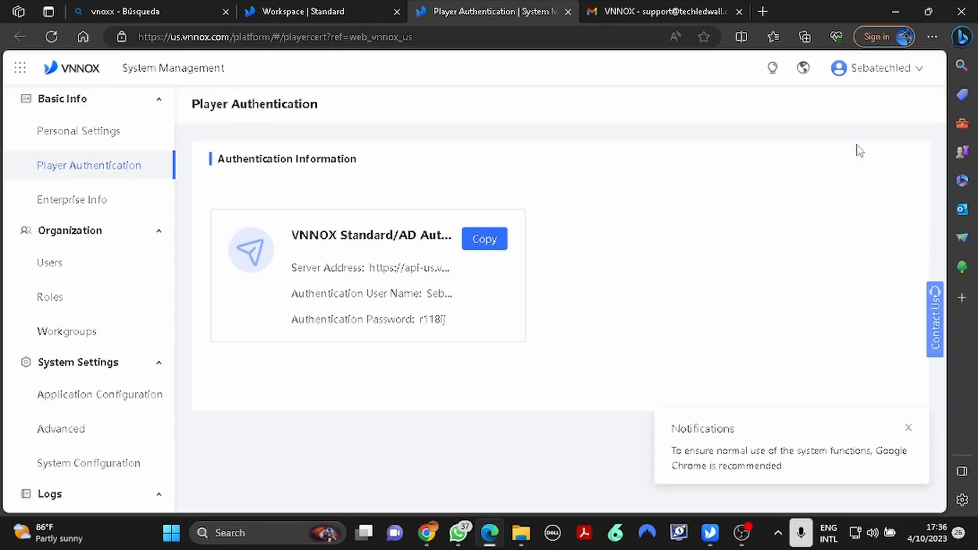
pyautogui.moveTo(428, 294); pyautogui.dragTo(445, 294)
pyautogui.click(712, 535)
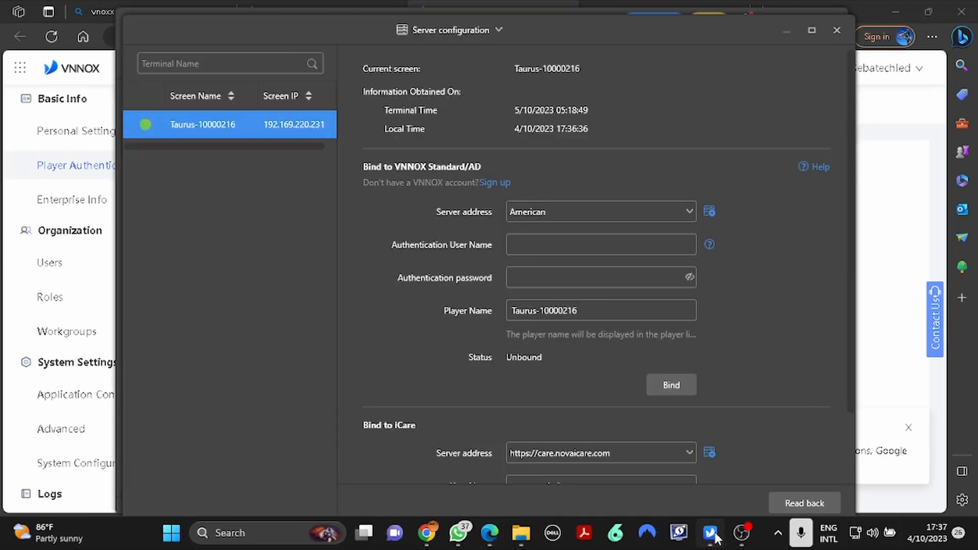
# - Enter the authentication user name and copy the password from VNNOX's Player Authentication page
pyautogui.click(526, 248)
pyautogui.write('Sebatechled')
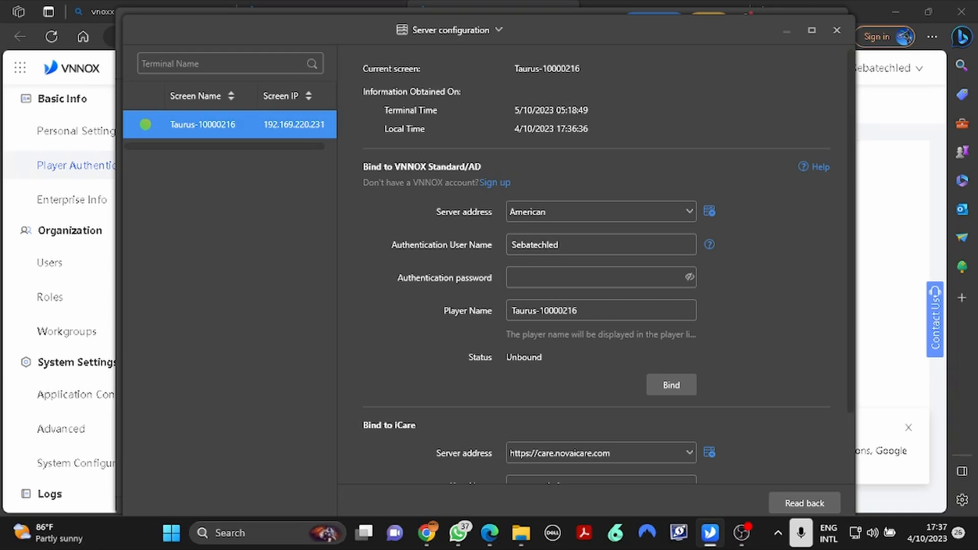
pyautogui.click(881, 209)
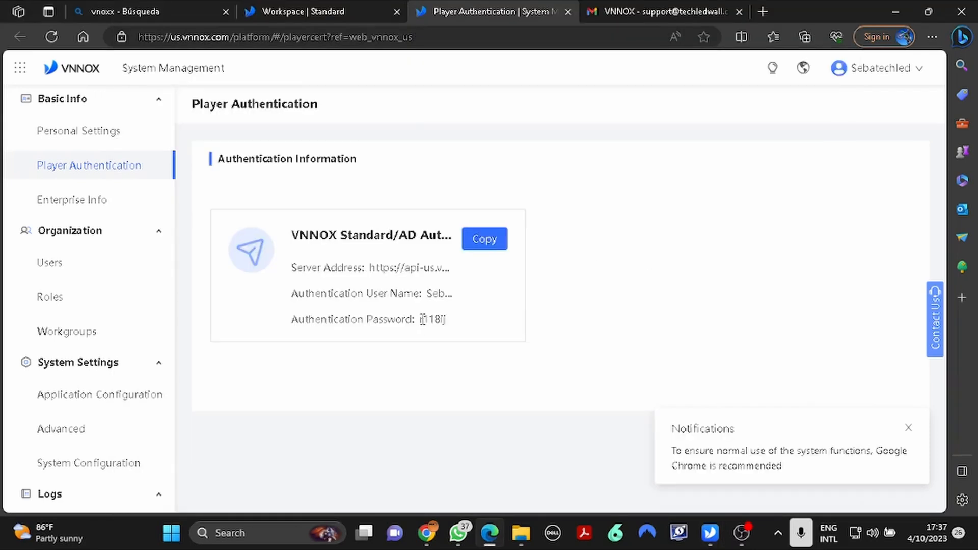
pyautogui.moveTo(423, 320); pyautogui.dragTo(446, 321)
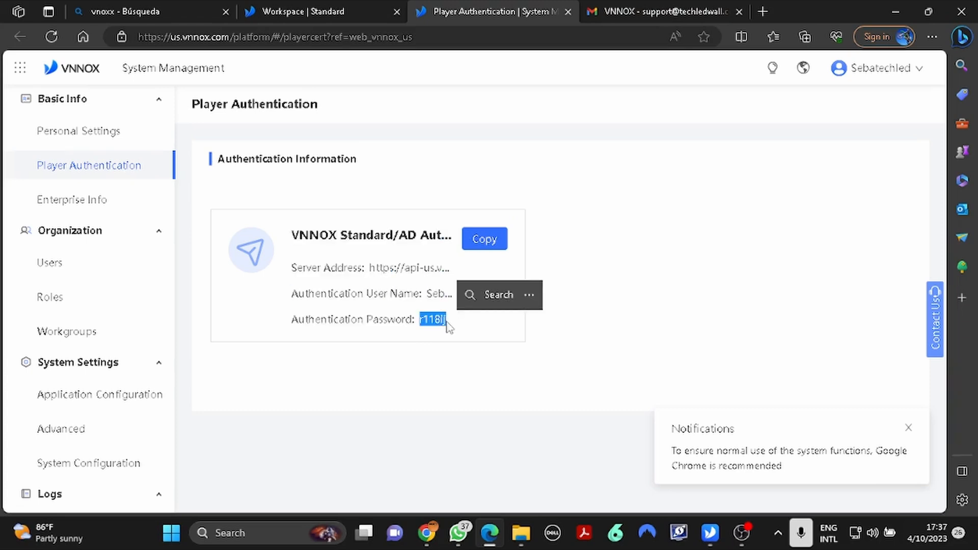
pyautogui.hotkey('alt', 'Tab')
# - Enter the authentication password in the password field and bind Taurus-10000216 to VNNOX
pyautogui.click(591, 279)
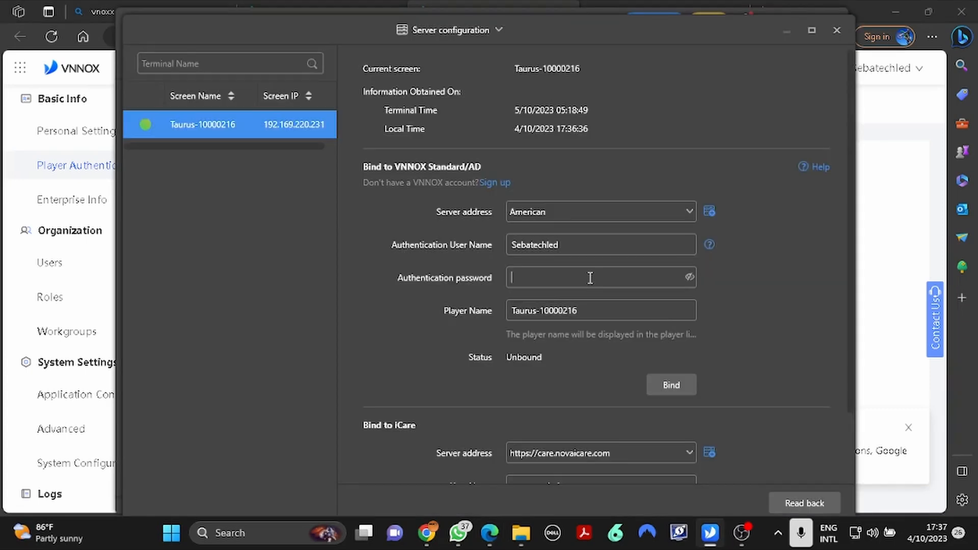
pyautogui.click(689, 277)
pyautogui.click(672, 388)
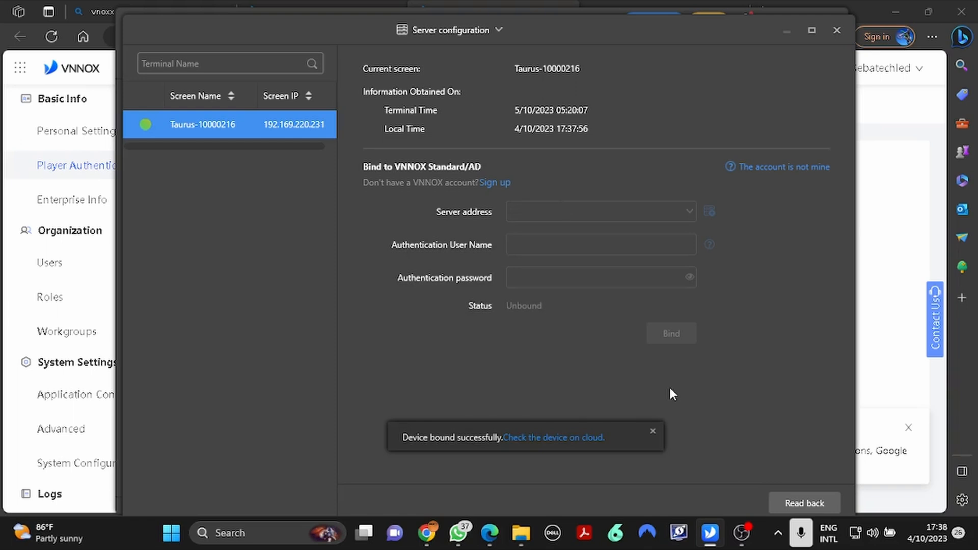
pyautogui.click(882, 182)
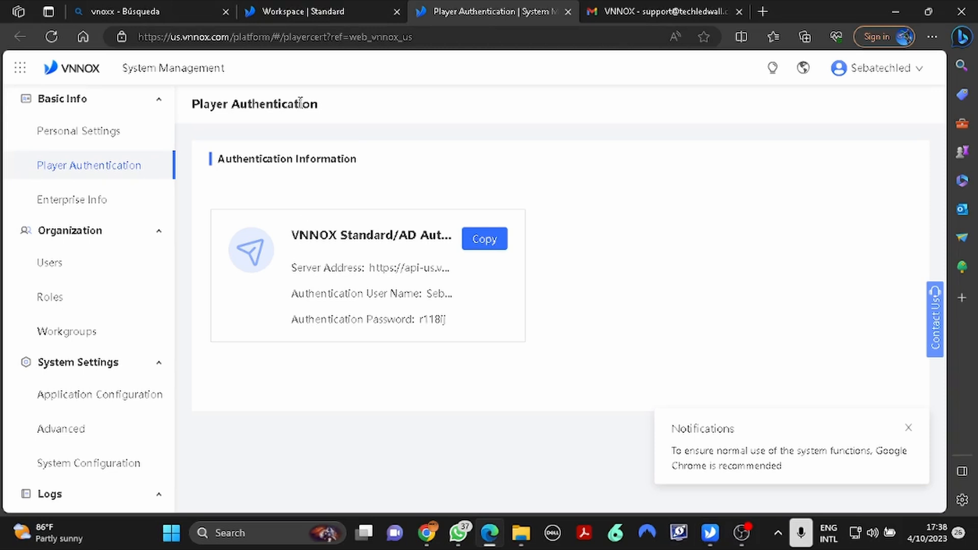
# - Check the VNNOX Workspace players list, showing 1 player in total and 1 online
pyautogui.click(322, 19)
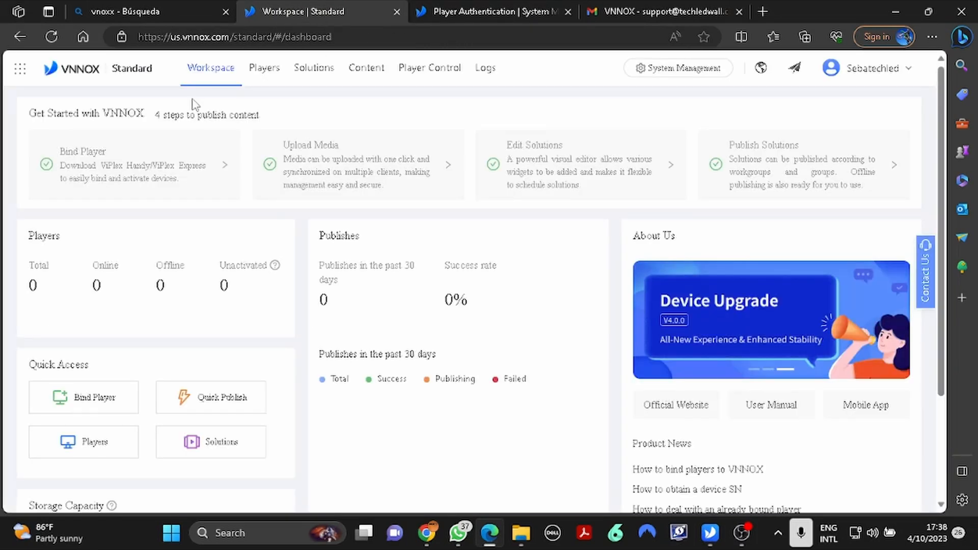
pyautogui.click(264, 72)
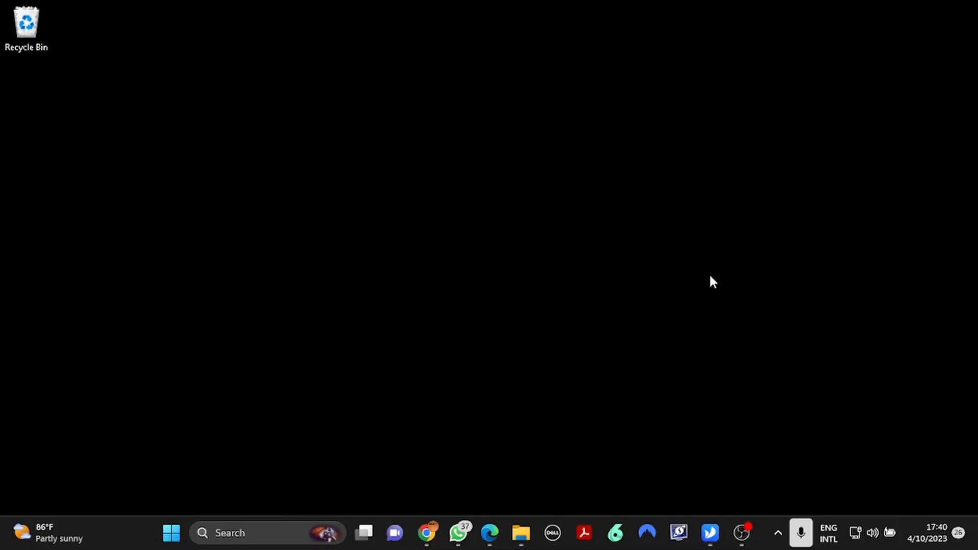
pyautogui.click(490, 533)
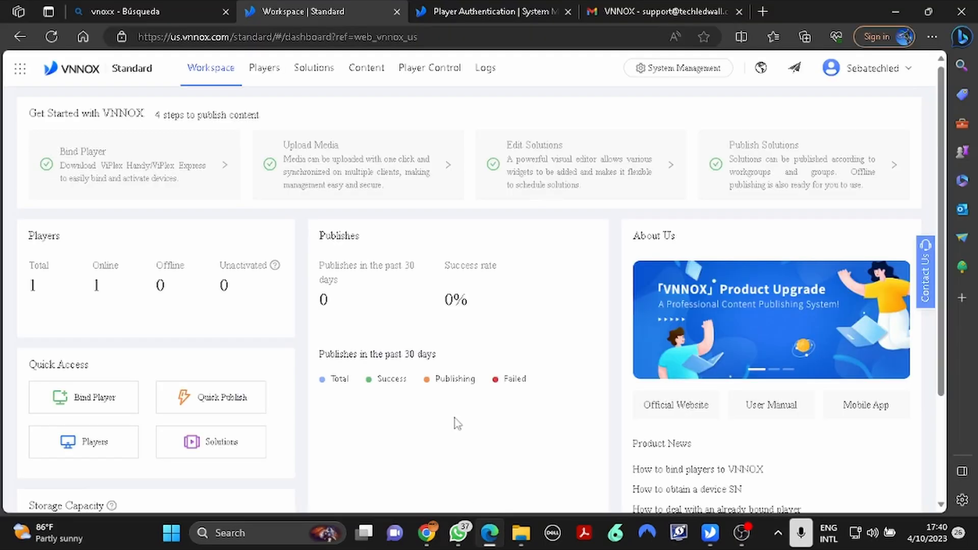
# - Upload Background.jpg from the Pictures folder into the VNNOX Content library
pyautogui.click(366, 68)
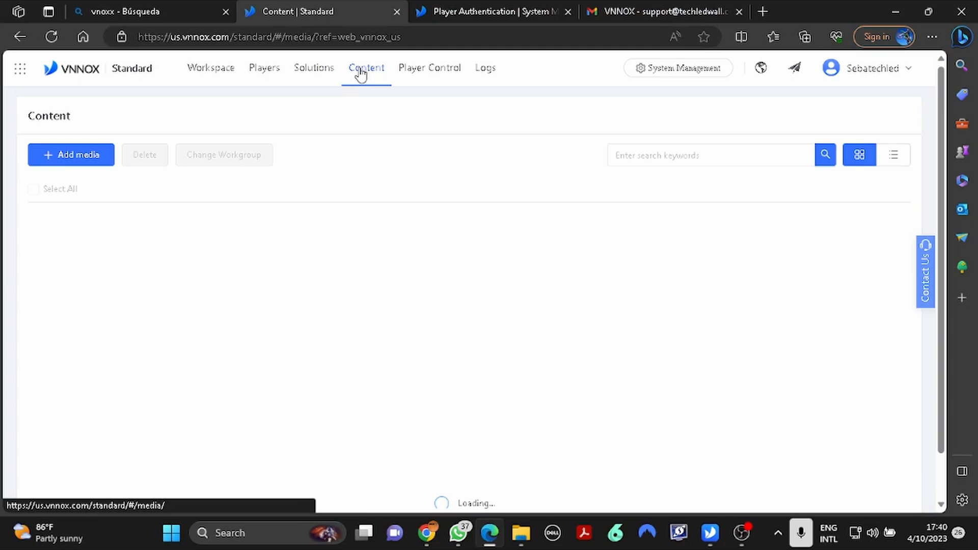
pyautogui.click(77, 156)
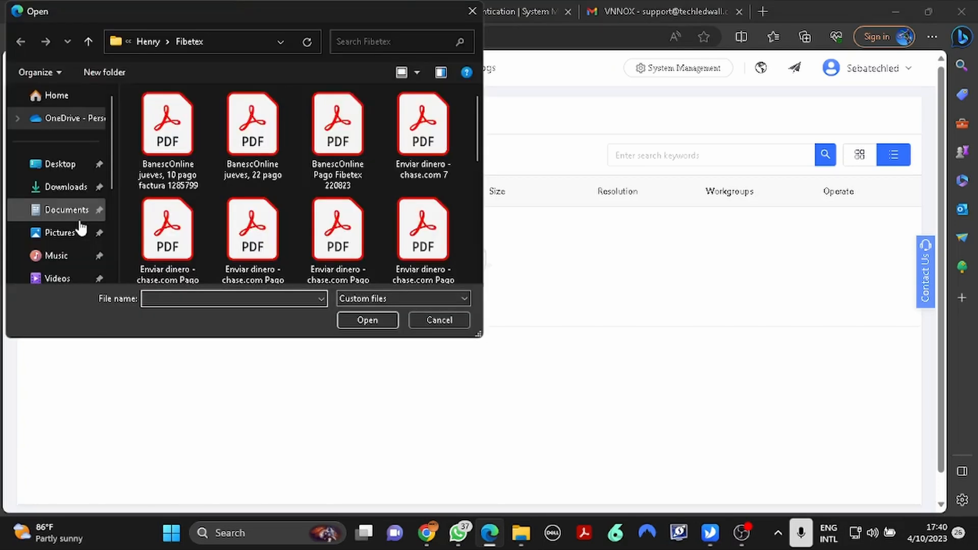
pyautogui.click(76, 232)
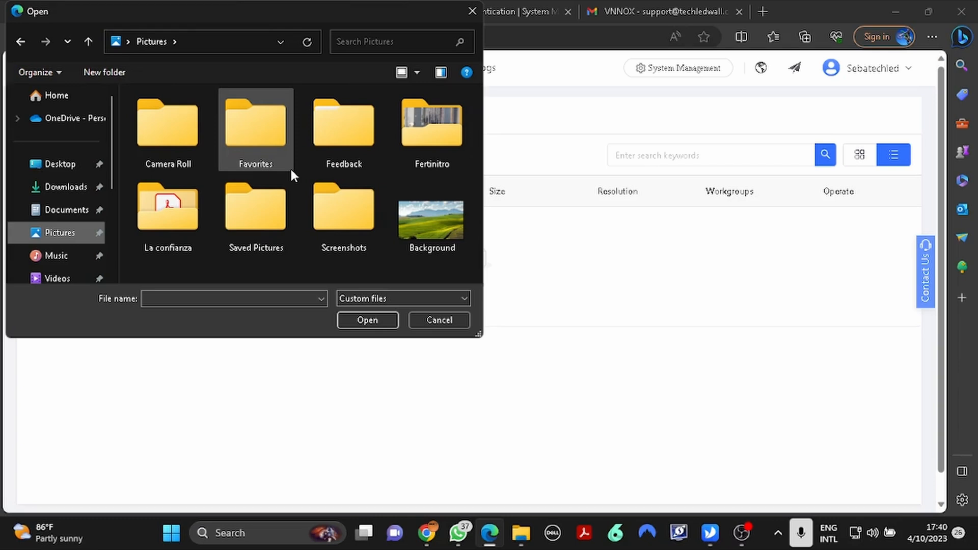
pyautogui.doubleClick(431, 220)
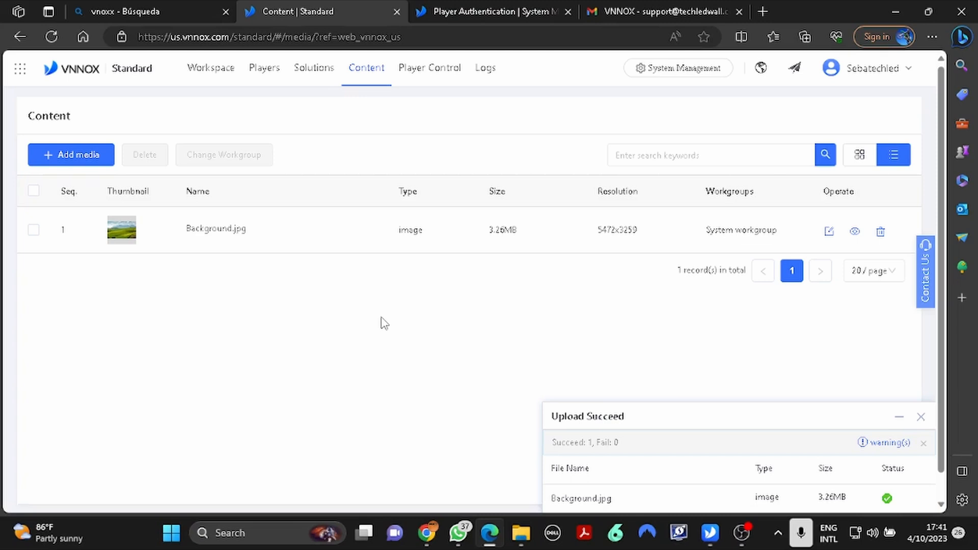
# - Create a new solution named TEST1 assigned to player Taurus-10000216
pyautogui.click(311, 68)
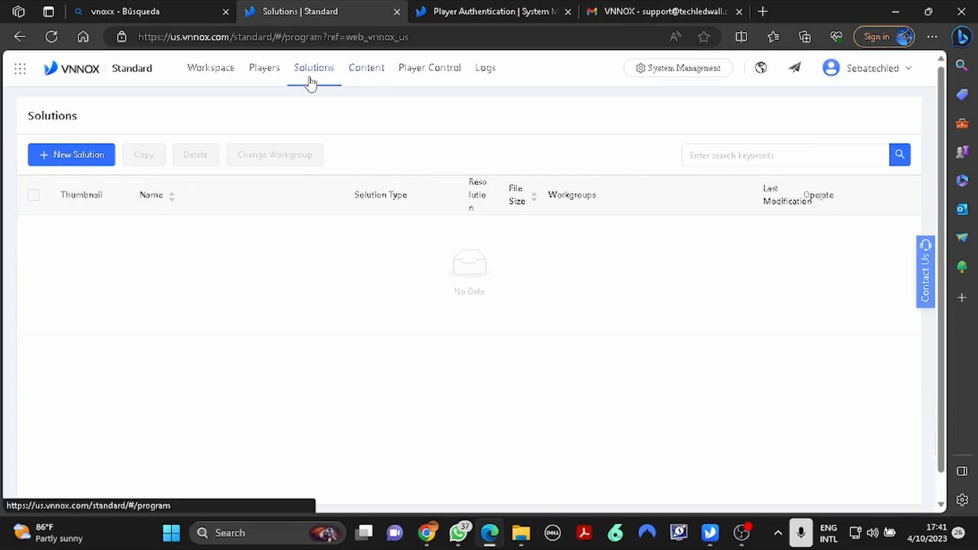
pyautogui.click(70, 155)
pyautogui.click(22, 70)
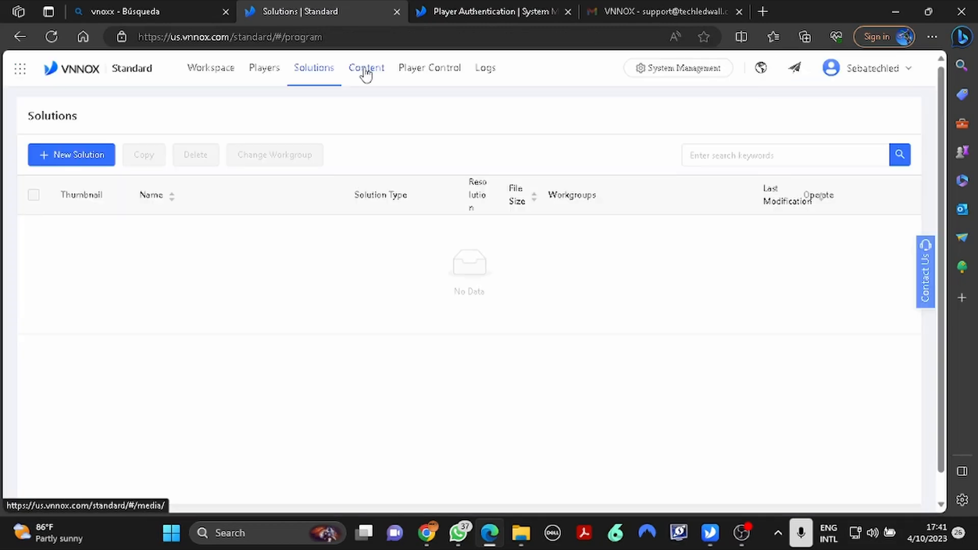
pyautogui.write('N')
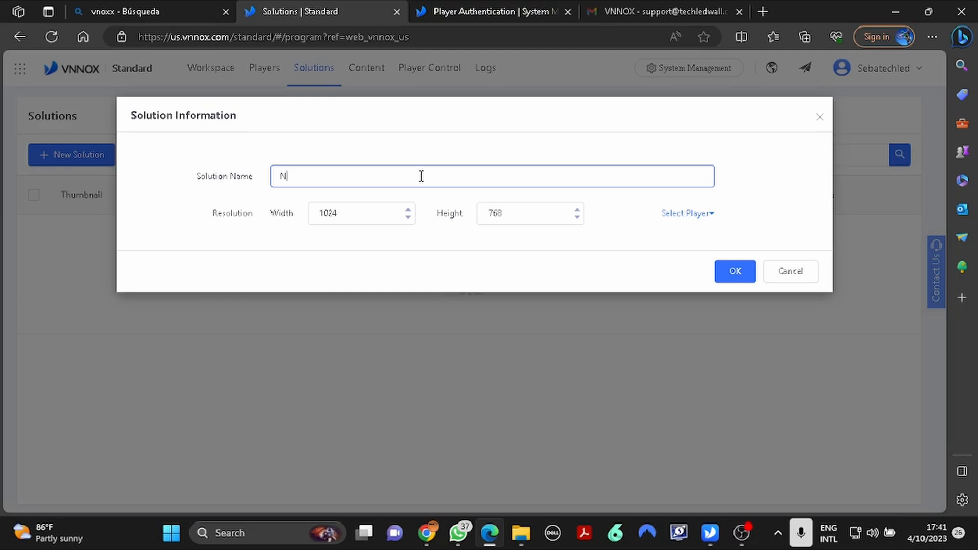
pyautogui.press('BackSpace')
pyautogui.write('TEST1')
pyautogui.click(687, 214)
pyautogui.click(488, 276)
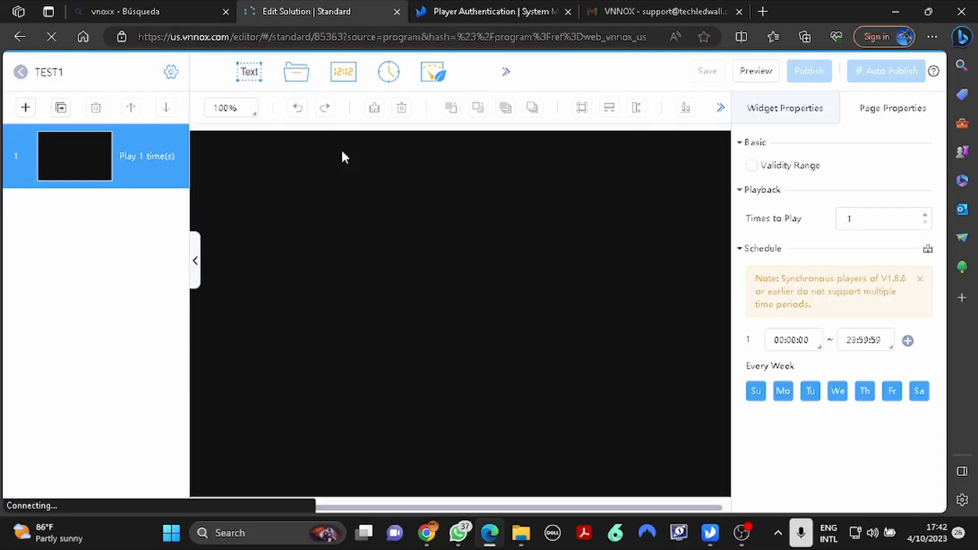
# - Insert the Background.jpg image on page one and stretch it to fill the 768×512 page
pyautogui.click(297, 76)
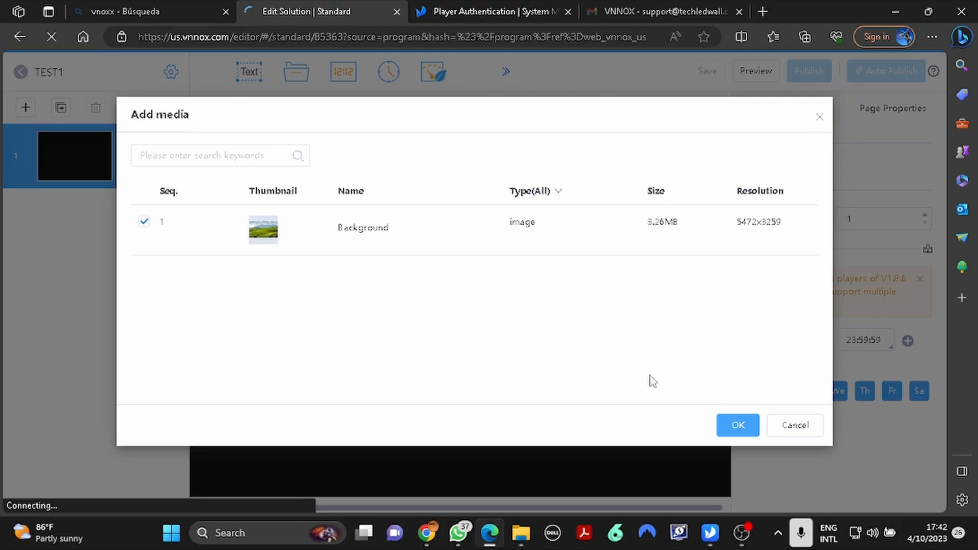
pyautogui.click(732, 426)
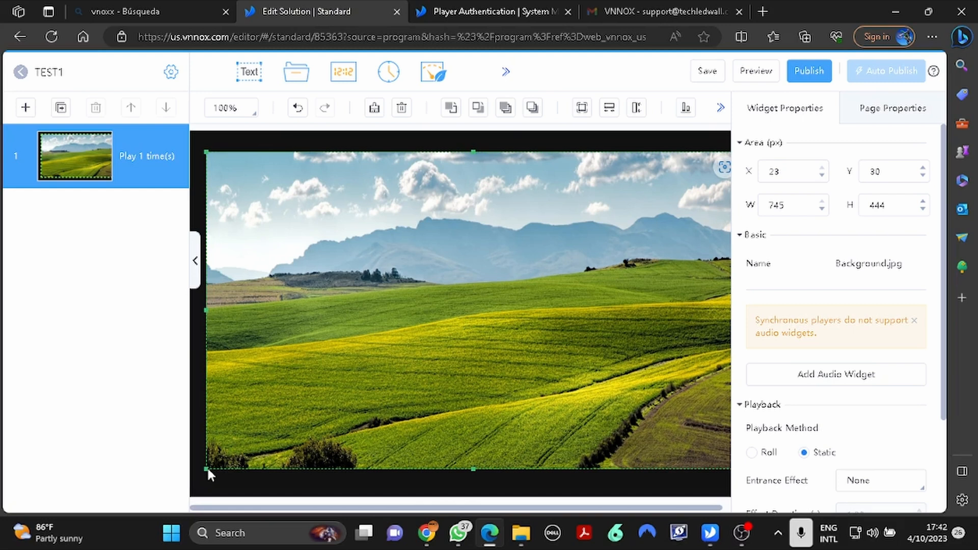
pyautogui.moveTo(362, 370); pyautogui.dragTo(361, 356)
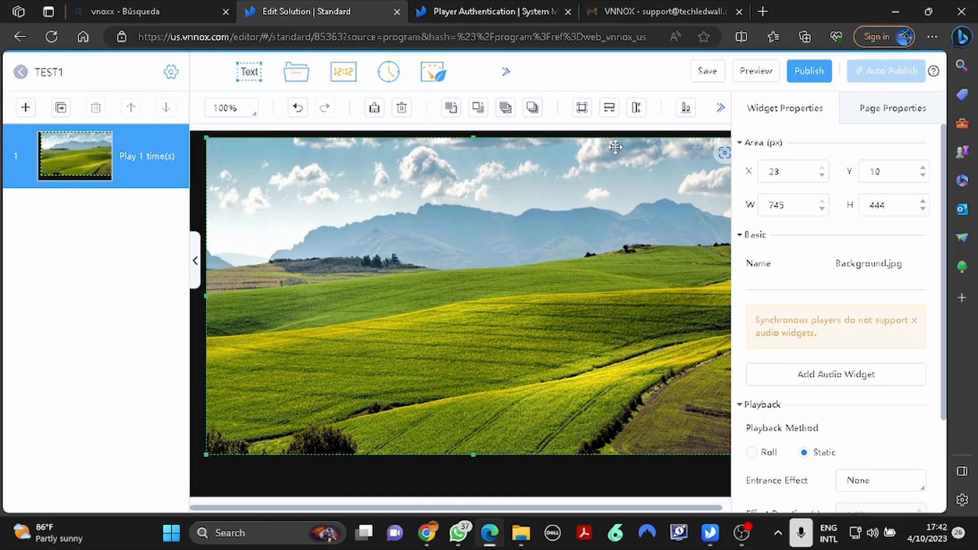
pyautogui.click(582, 108)
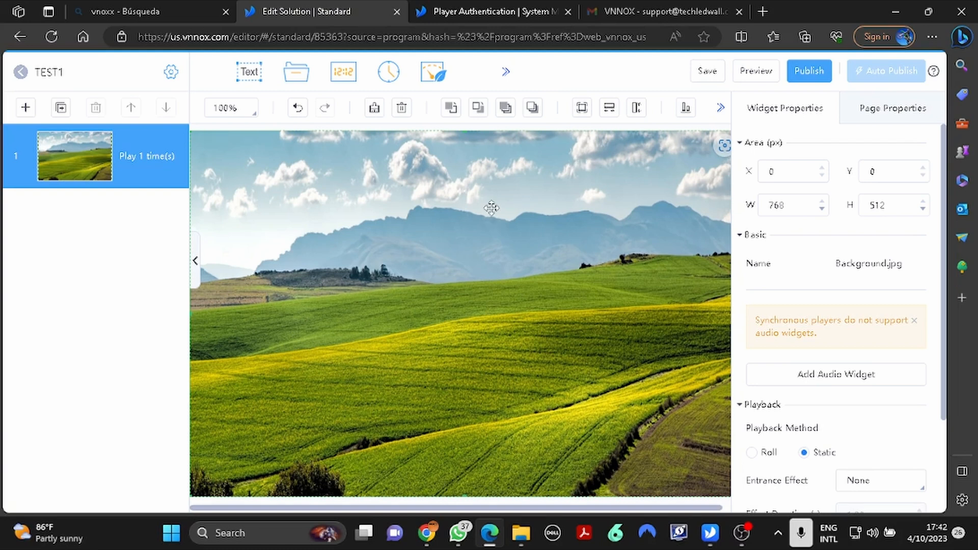
pyautogui.scroll(-3, 492, 208)
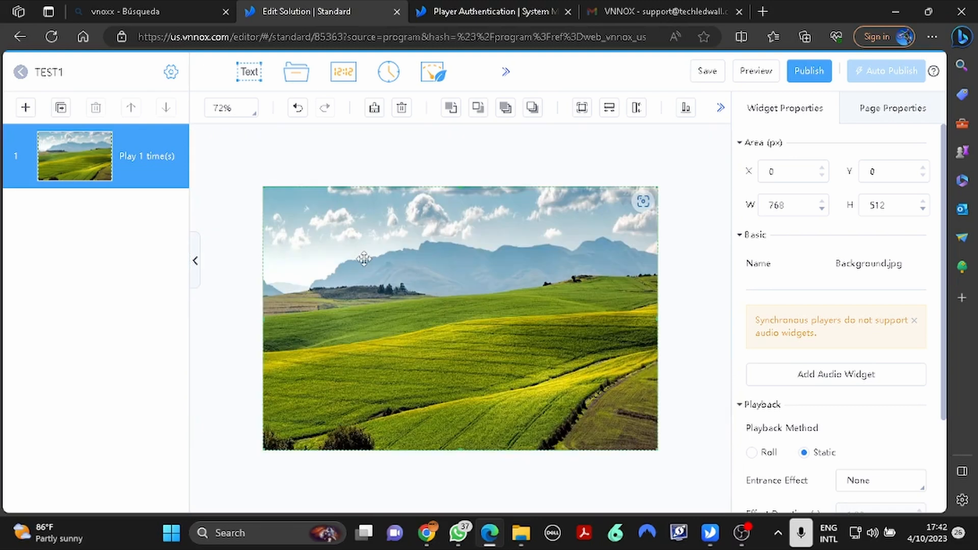
# - Add a second page with red TEST text, preview TEST1, then exit the editor
pyautogui.click(25, 108)
pyautogui.click(251, 73)
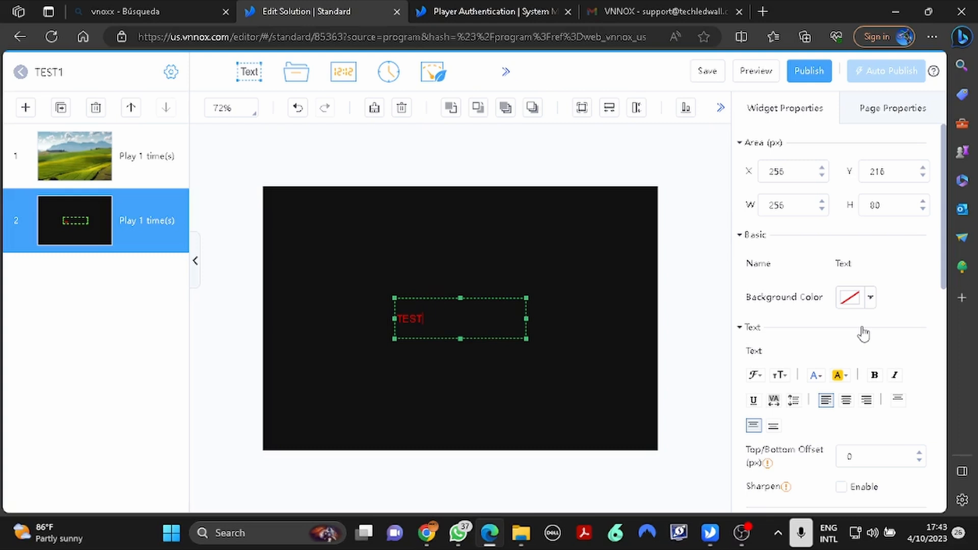
pyautogui.click(769, 75)
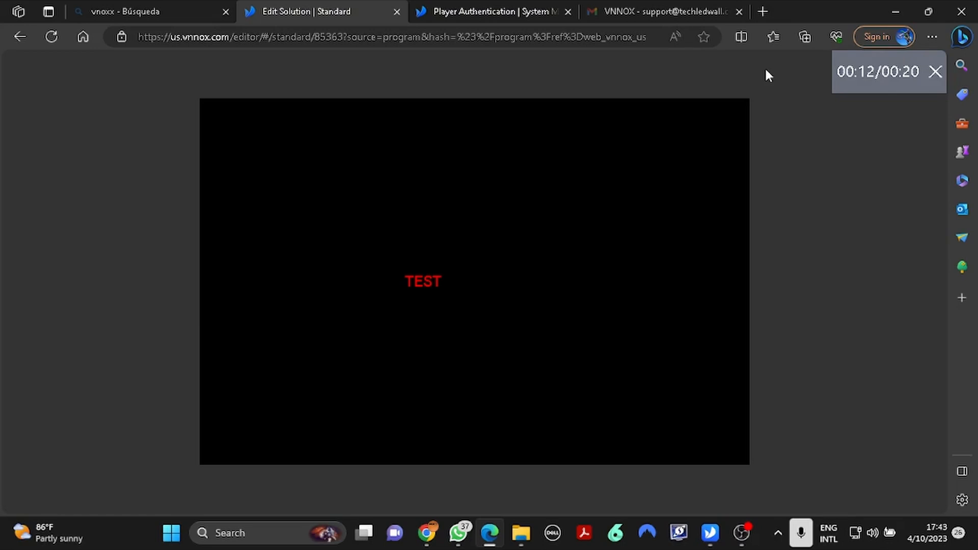
pyautogui.click(936, 72)
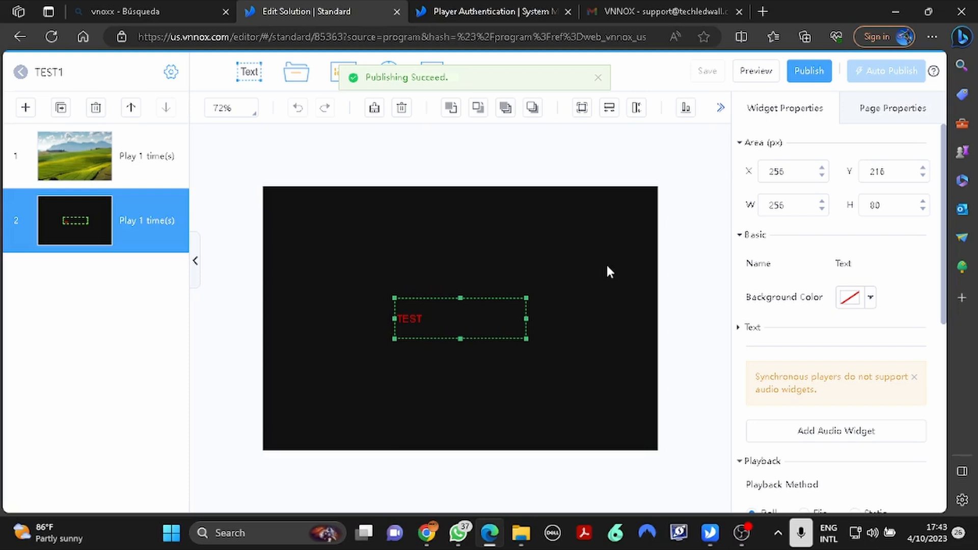
pyautogui.click(20, 74)
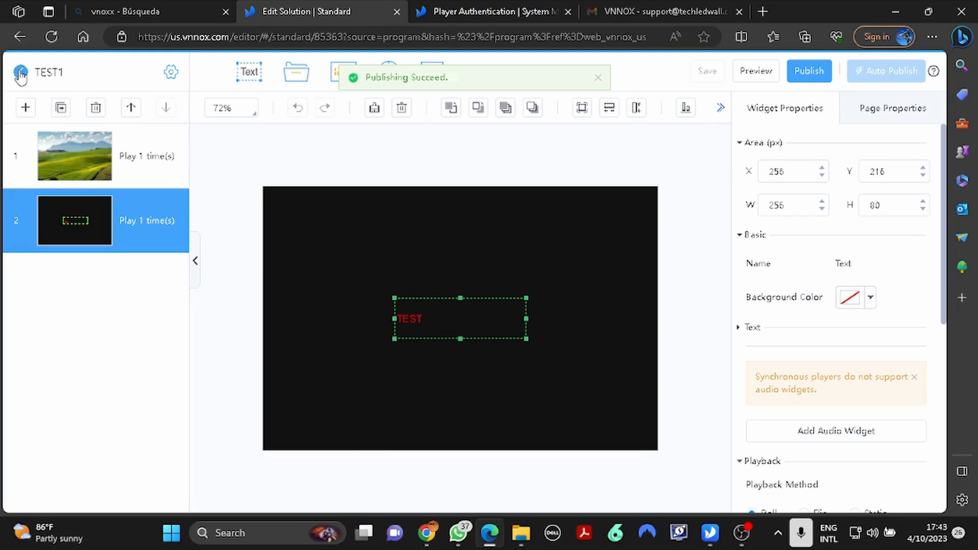